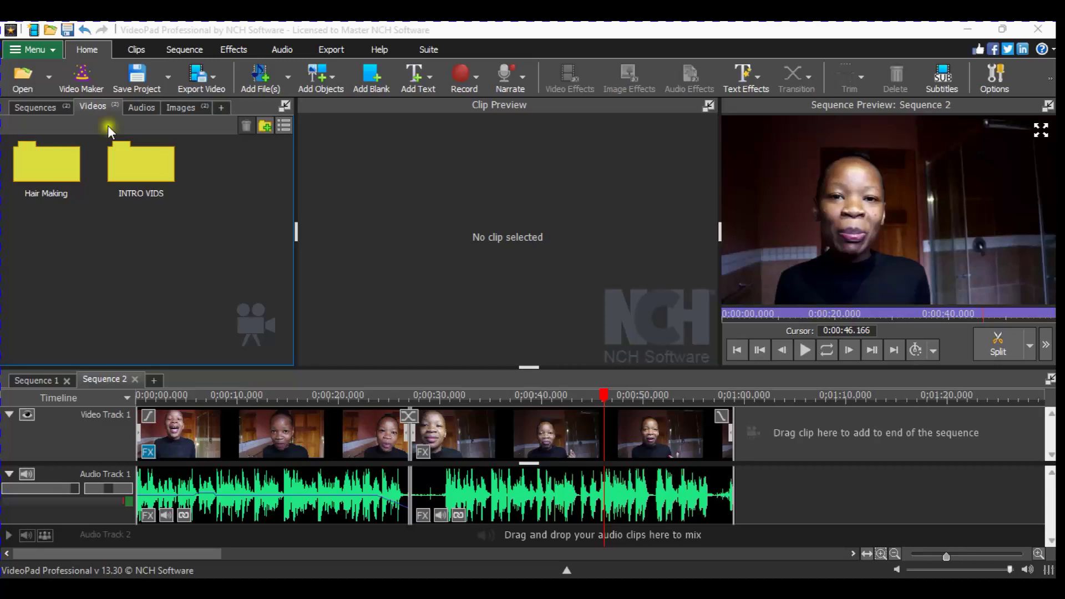
Position the playhead at about 0:00:29.7 within the second clip of Sequence 2 and collapse Audio Track 1.
left_click(364, 394)
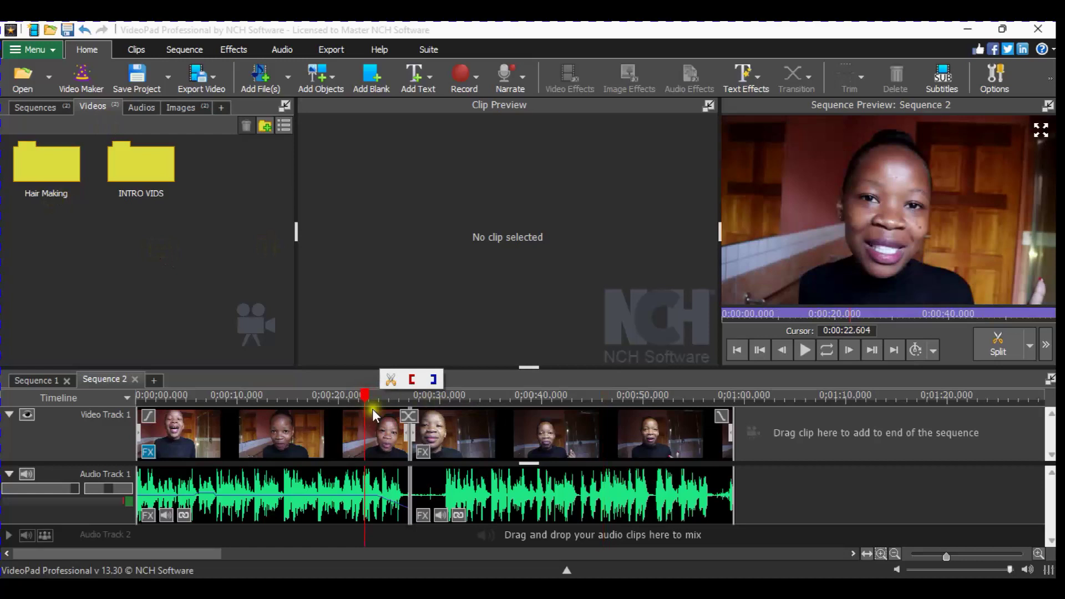
left_click(398, 396)
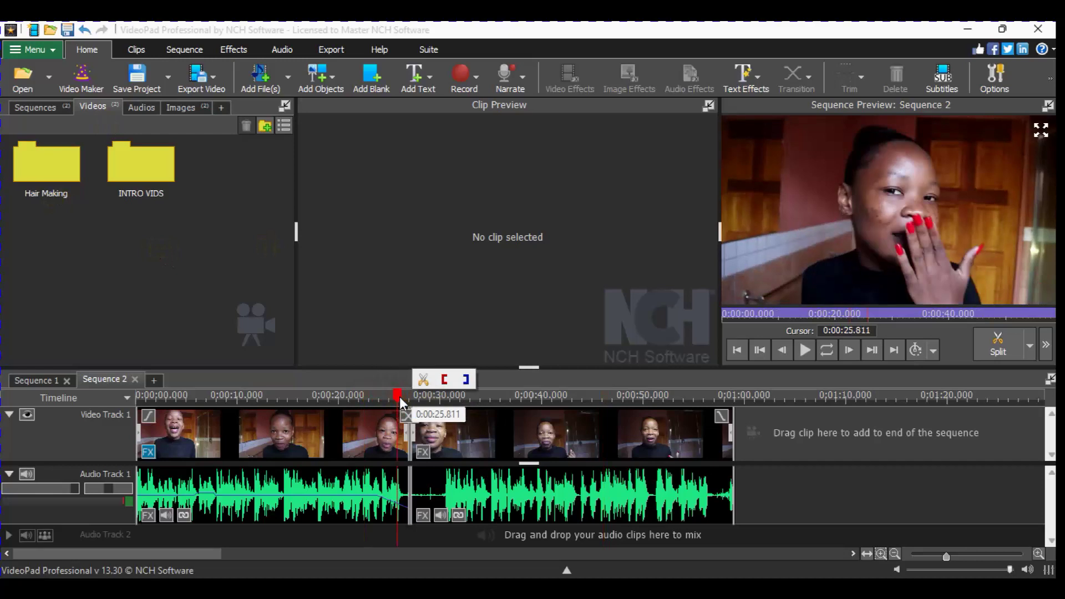
left_click(440, 399)
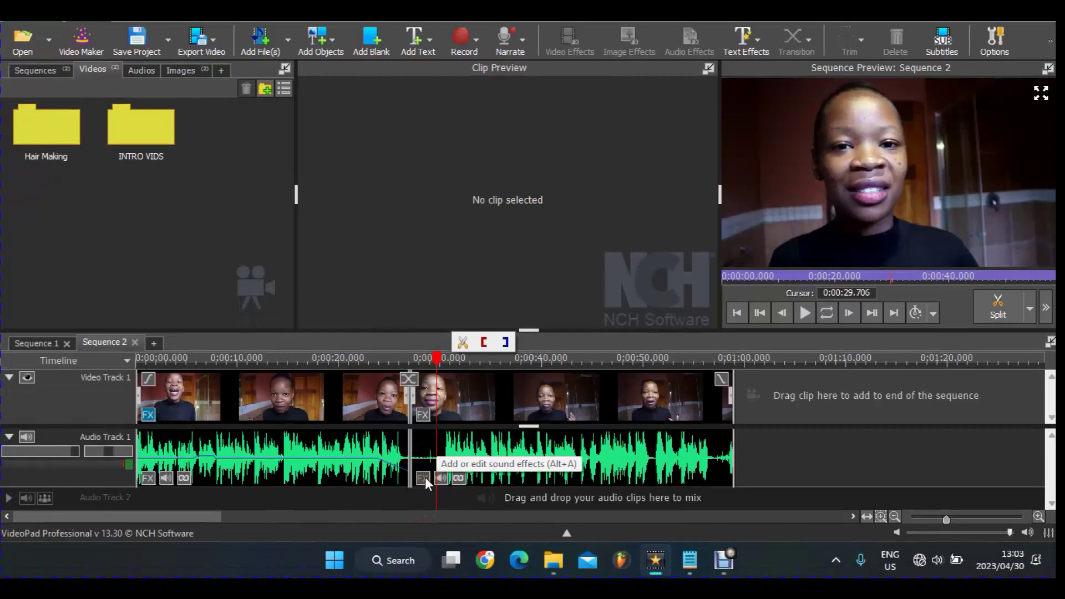
left_click(9, 437)
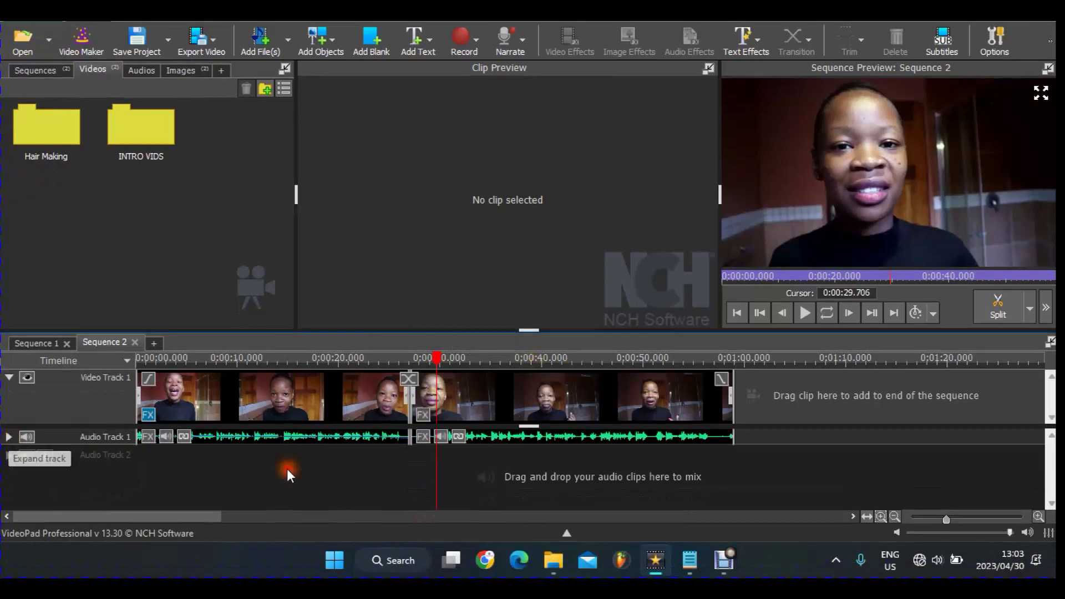
Add the Color Curves effect to the second clip on Video Track 1.
left_click(431, 415)
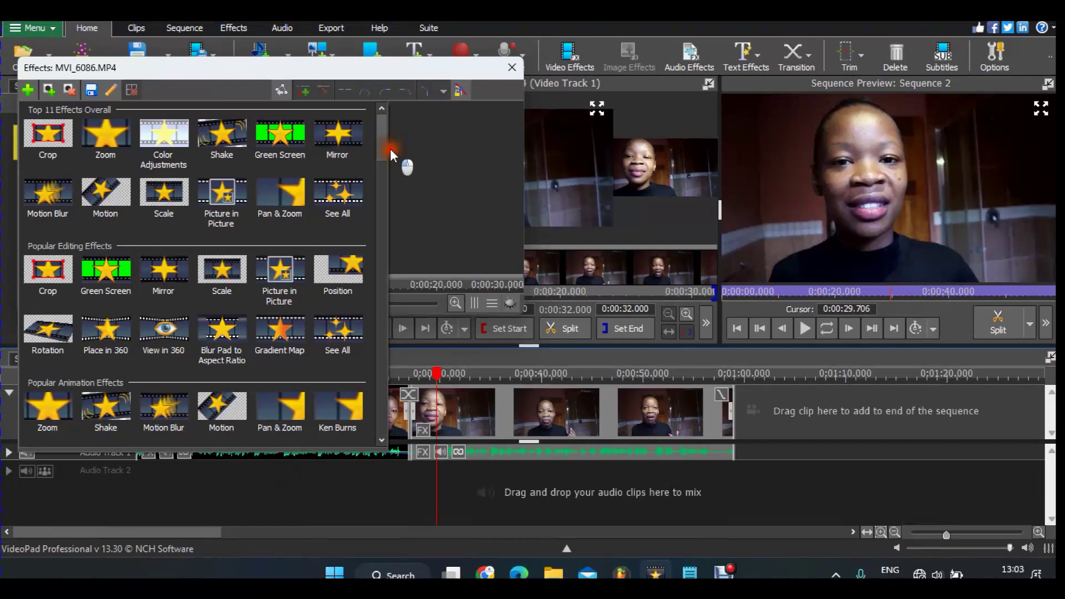
left_click_drag(382, 149, 394, 194)
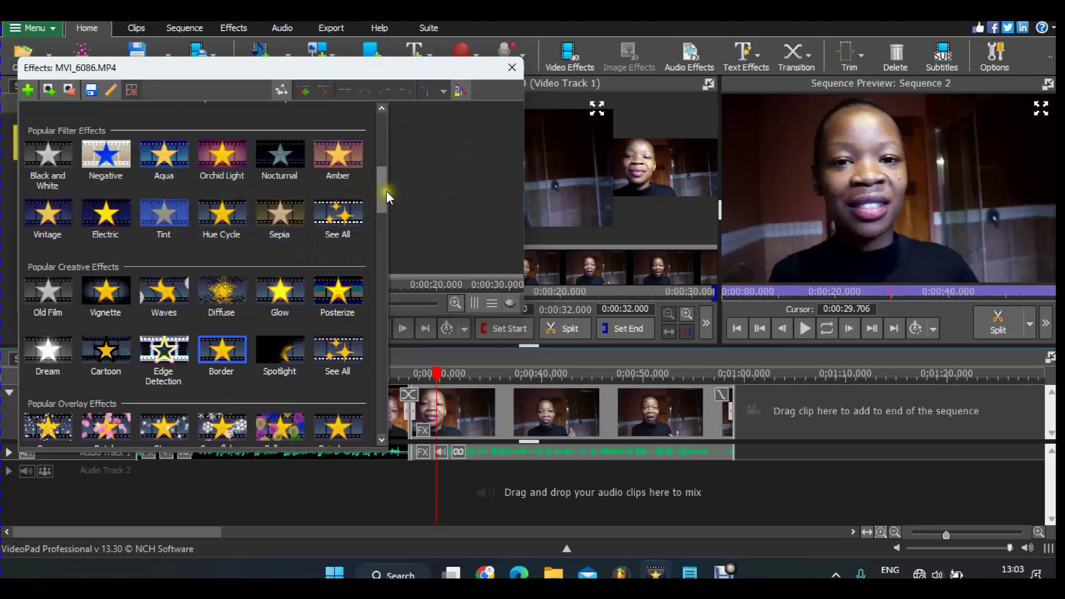
left_click_drag(387, 196, 399, 249)
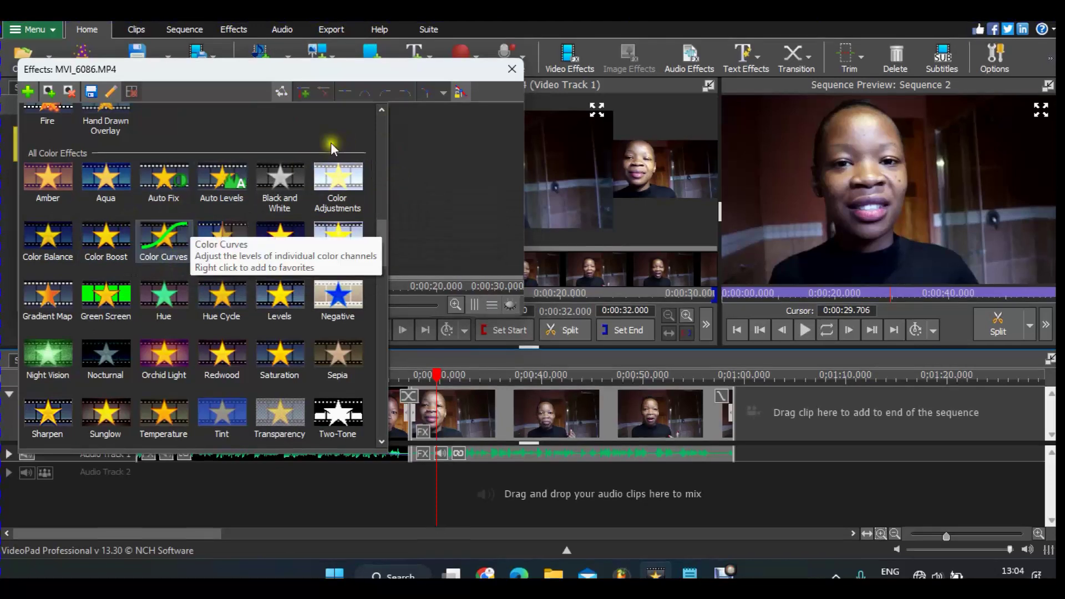
left_click(172, 229)
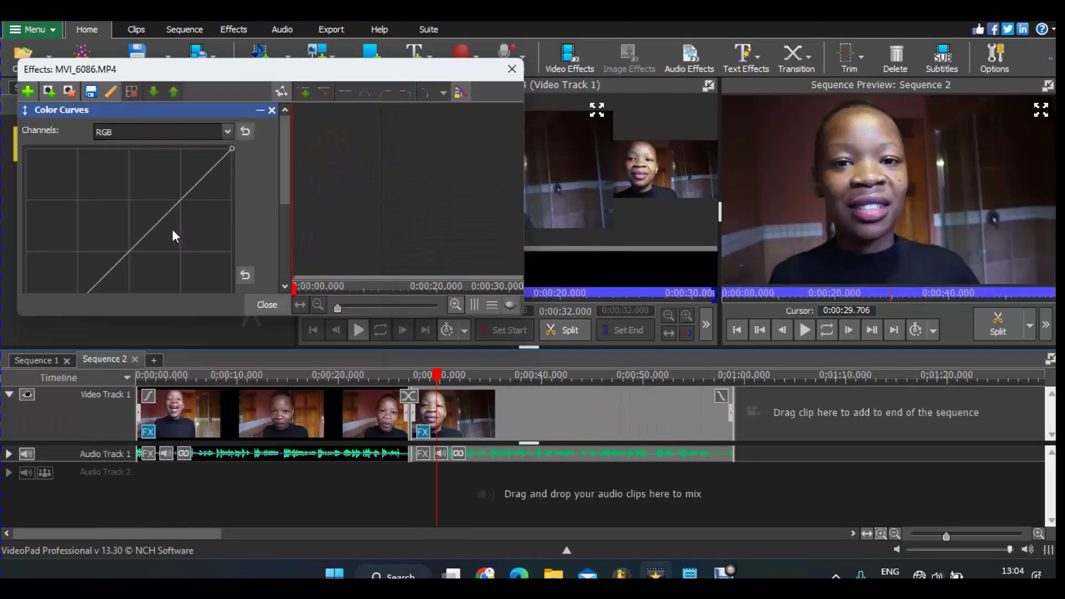
Add a point to the lower part of the RGB curve and pull it slightly down to deepen the shadows.
left_click_drag(288, 175, 284, 217)
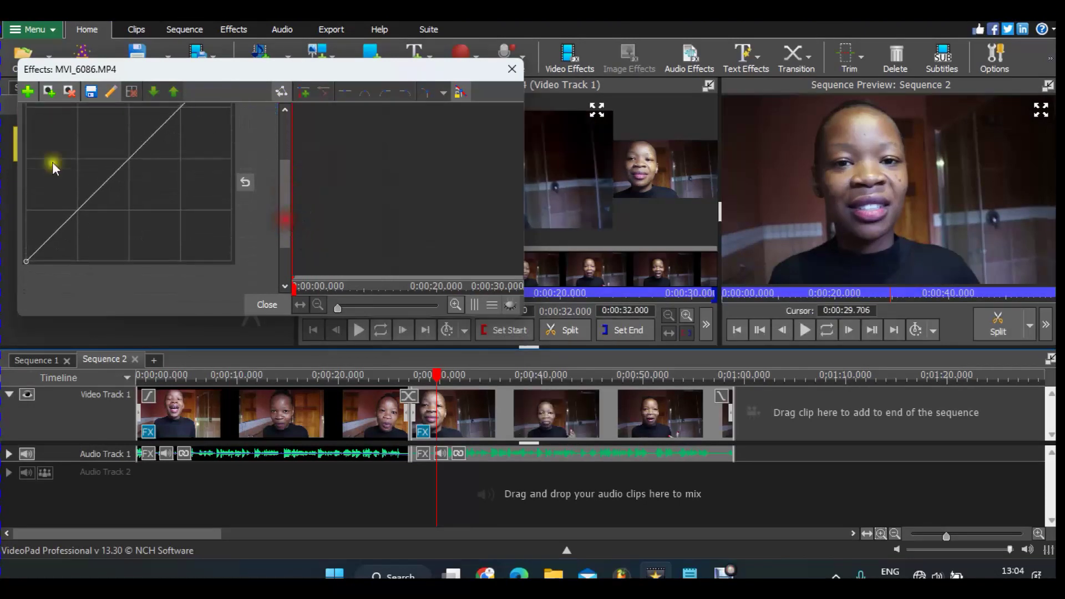
left_click_drag(78, 209, 81, 208)
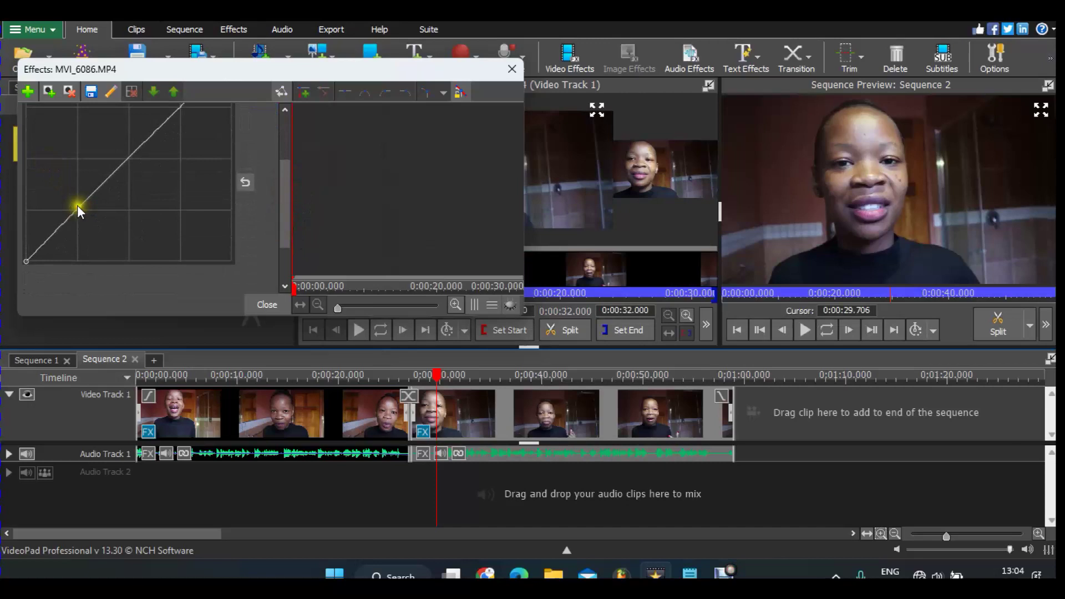
left_click_drag(77, 208, 85, 211)
left_click_drag(91, 218, 91, 218)
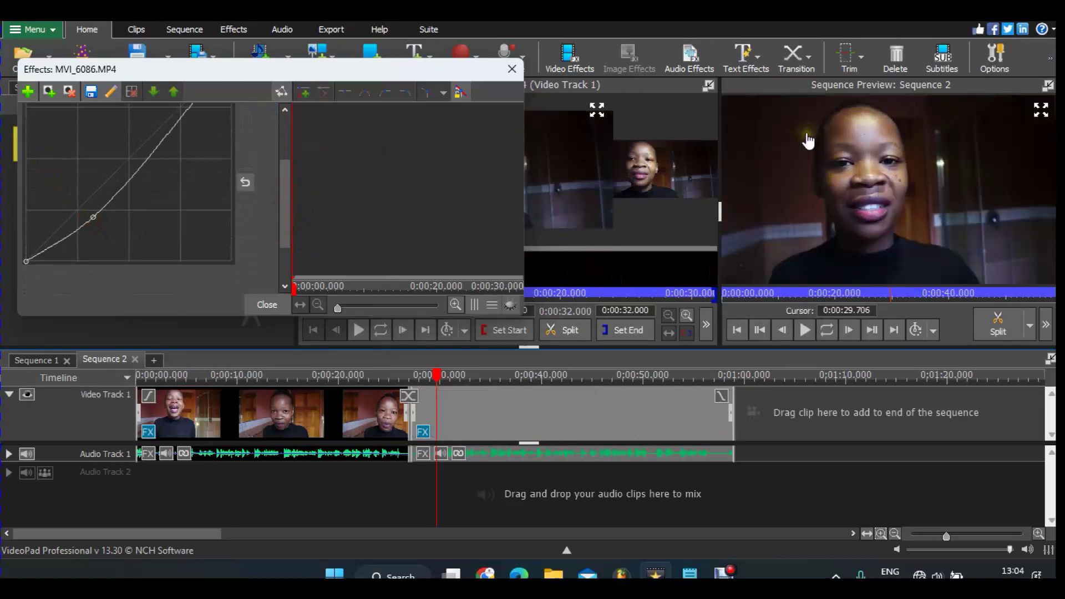
Place the effects window below the clip preview and raise the upper part of the RGB curve to brighten the highlights.
left_click_drag(285, 209, 288, 148)
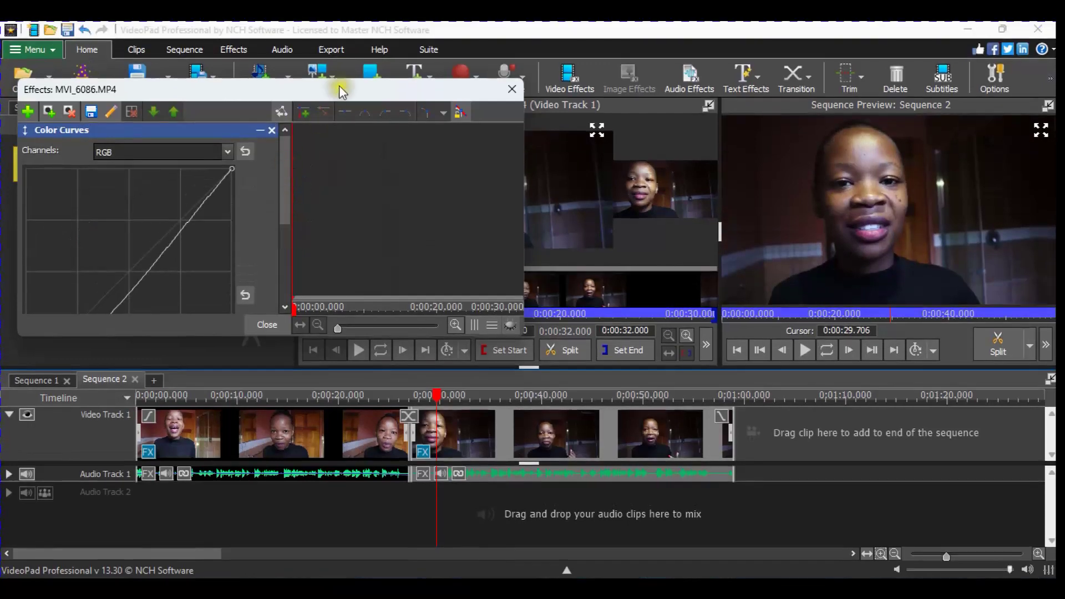
left_click_drag(339, 85, 499, 268)
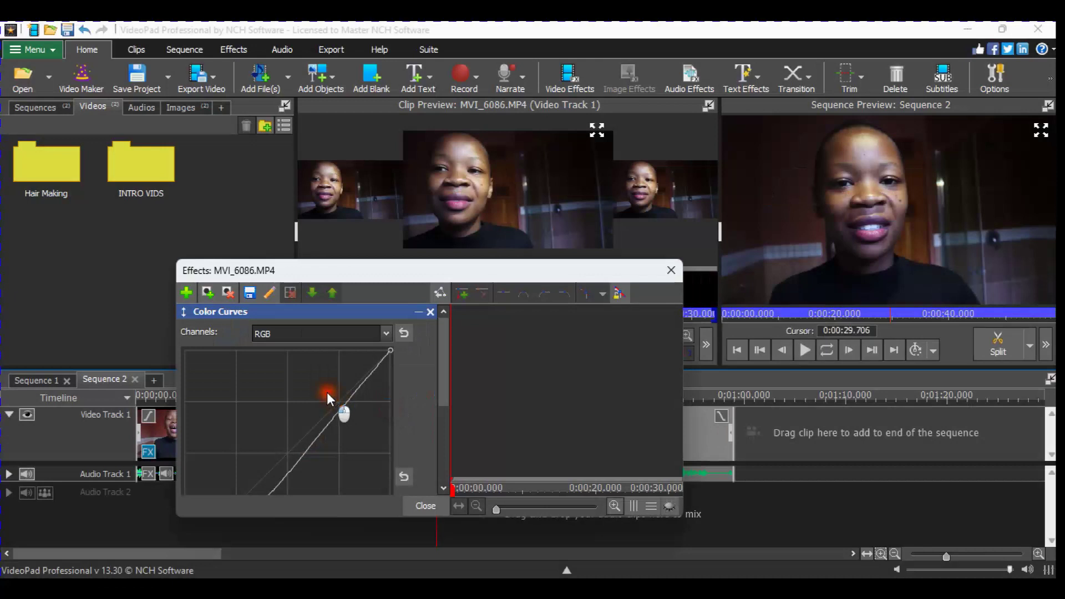
left_click_drag(342, 408, 328, 393)
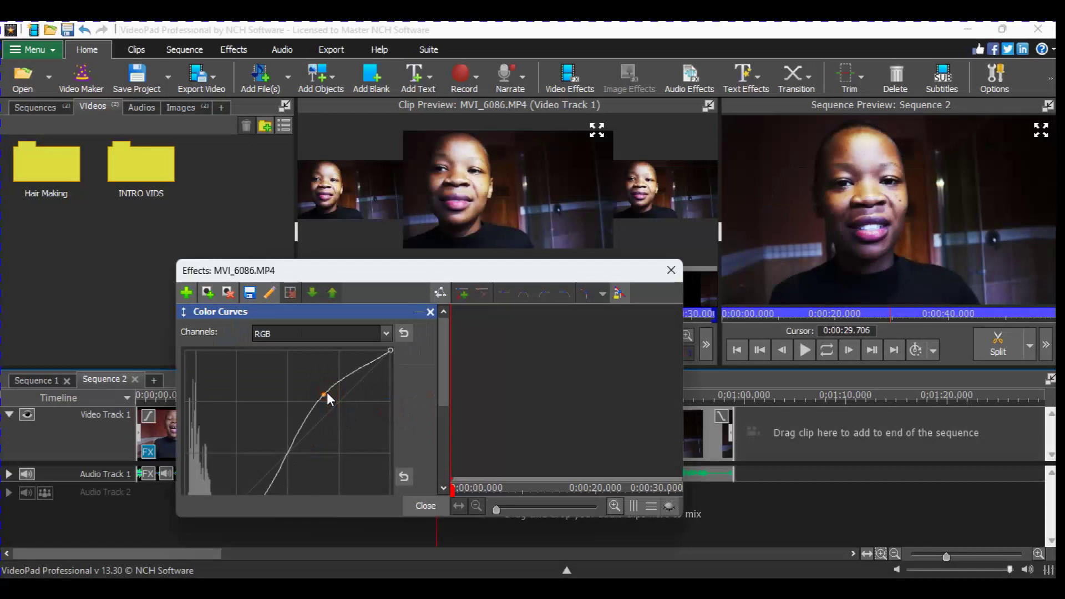
Soften the RGB curve's S-shape by moving its upper and lower points slightly closer to the diagonal.
left_click_drag(448, 390, 451, 420)
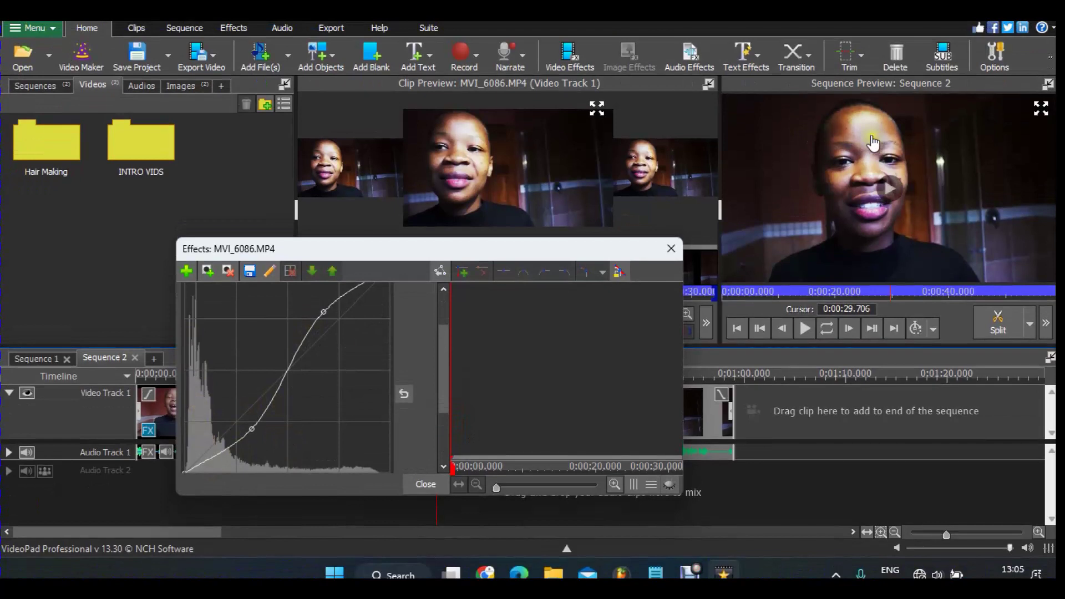
left_click(327, 314)
left_click_drag(329, 321, 332, 320)
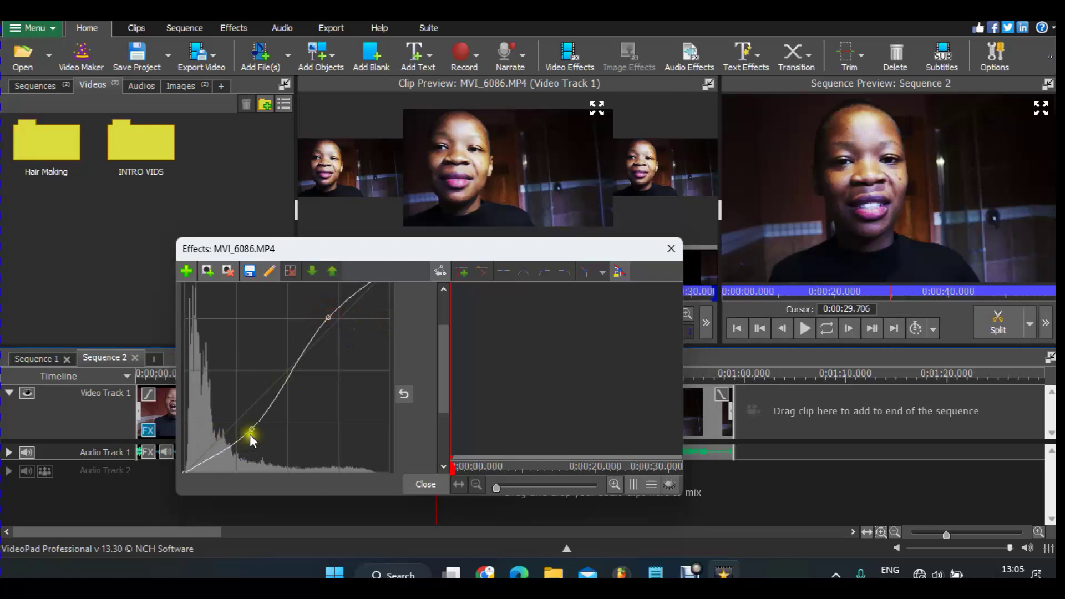
left_click_drag(252, 434, 247, 425)
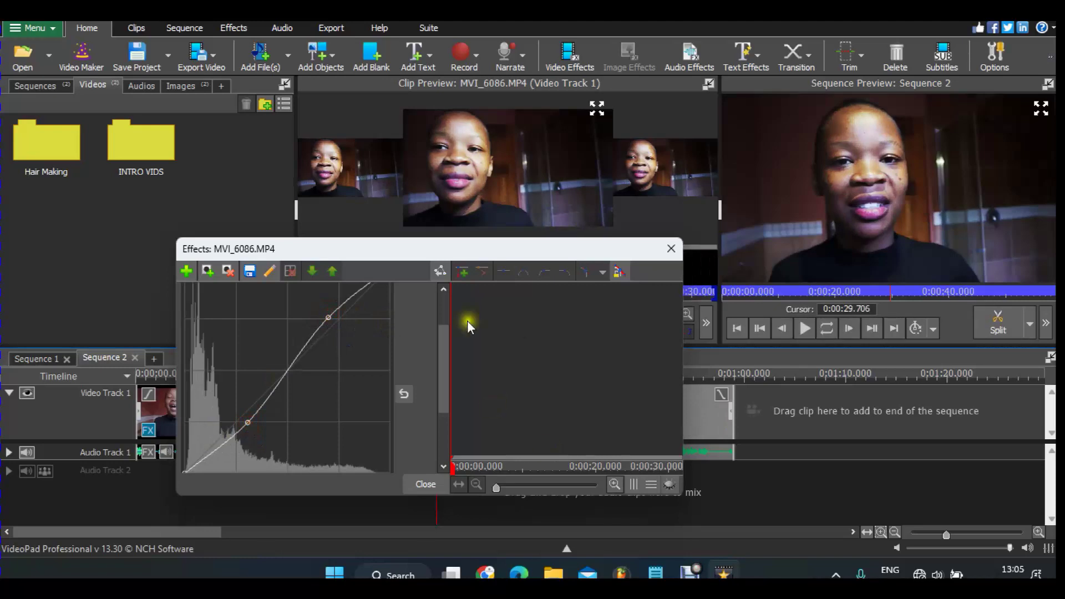
Collapse the Color Curves settings and add a Color Adjustments effect to the same clip.
left_click(445, 312)
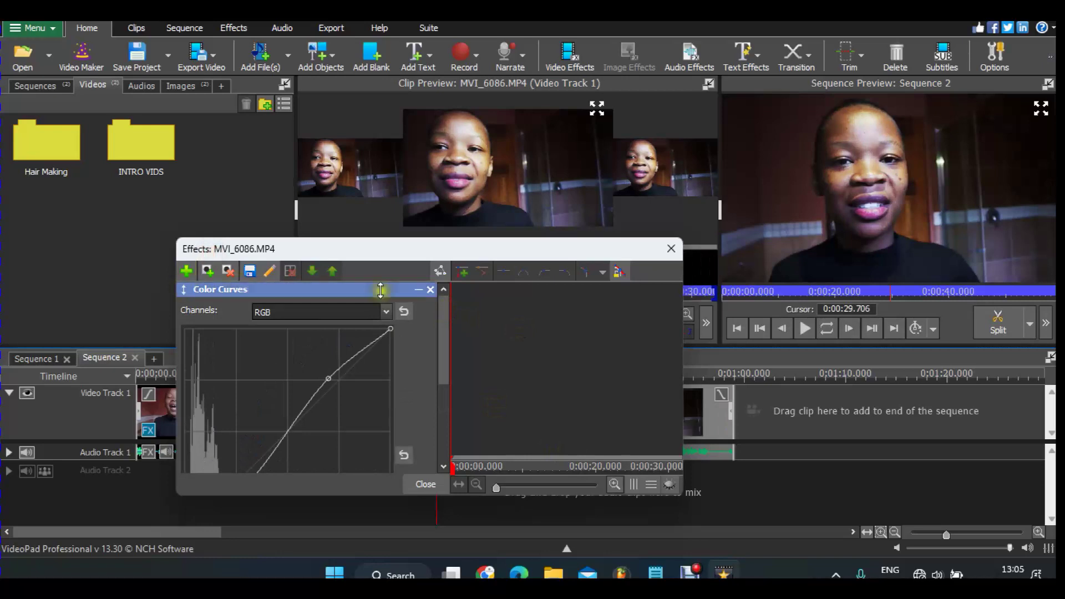
left_click(418, 291)
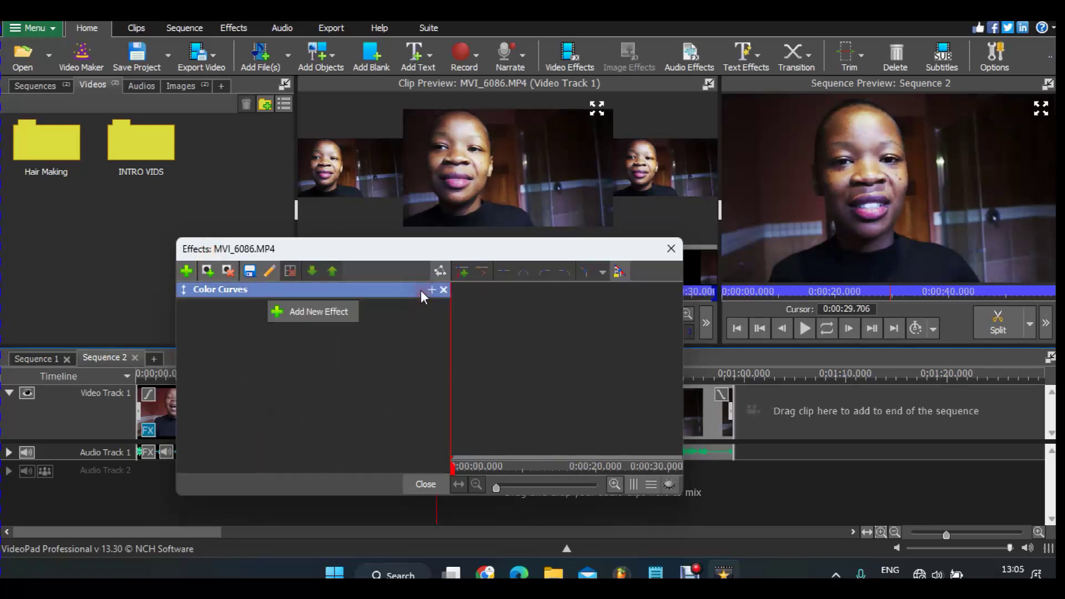
left_click(344, 315)
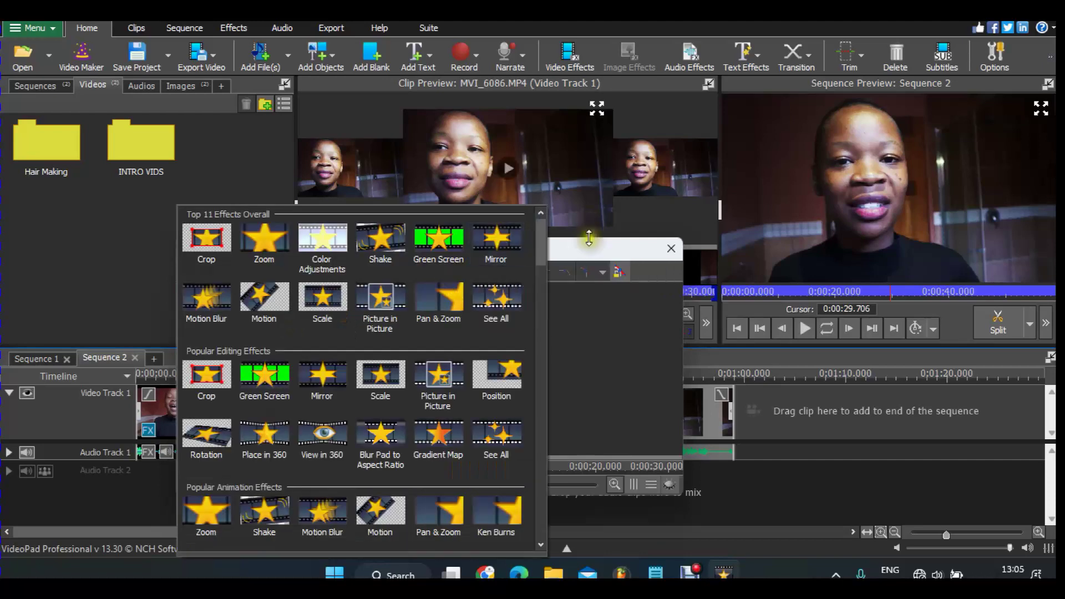
left_click_drag(541, 261, 564, 339)
left_click(517, 354)
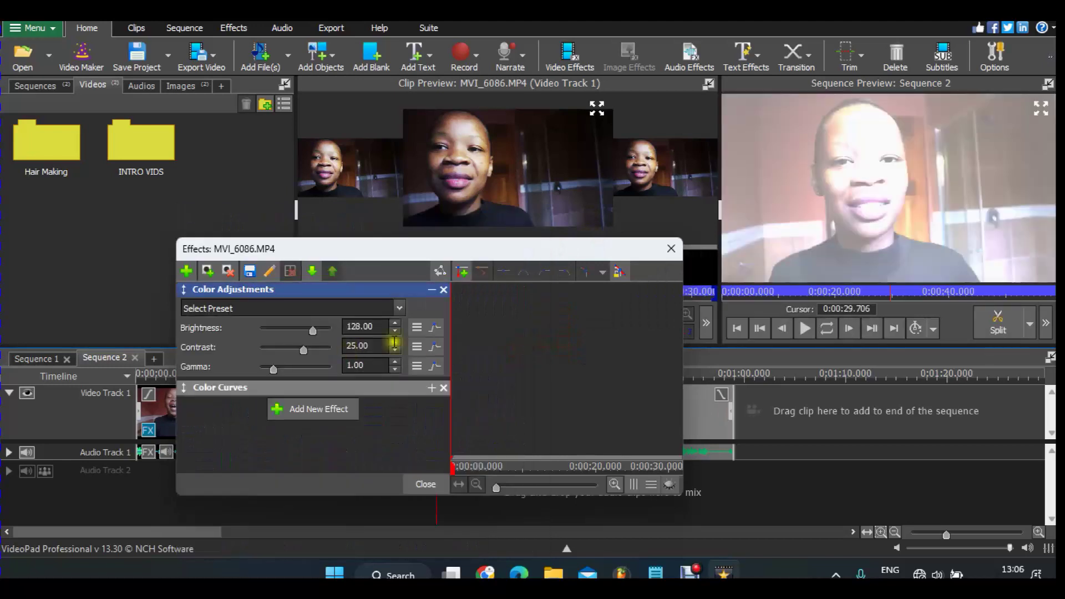
Try the Bright preset for Color Adjustments and return to the Default Preset.
left_click(313, 308)
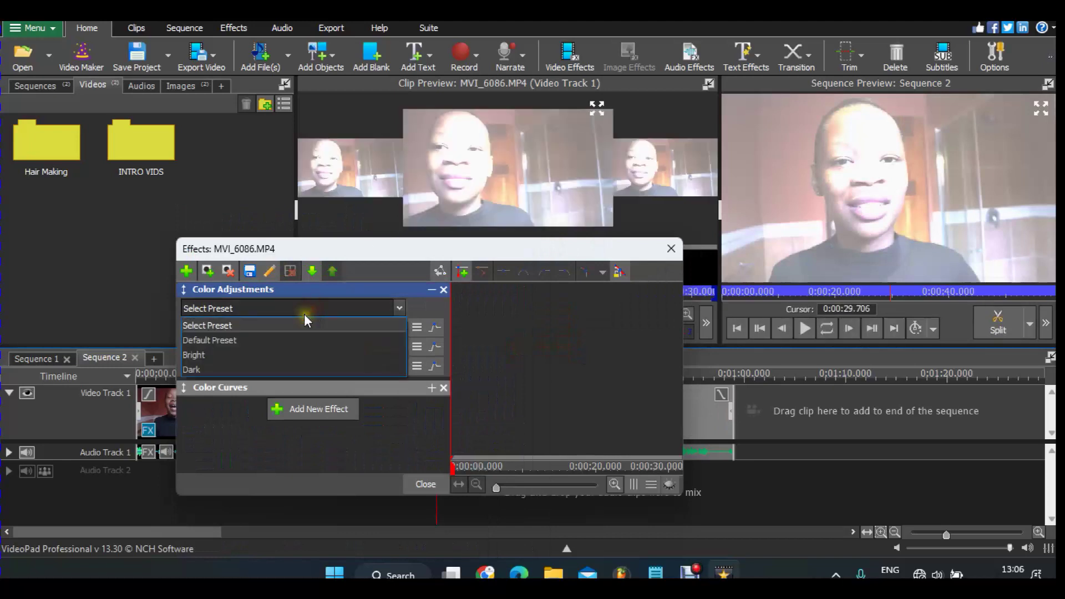
left_click(278, 355)
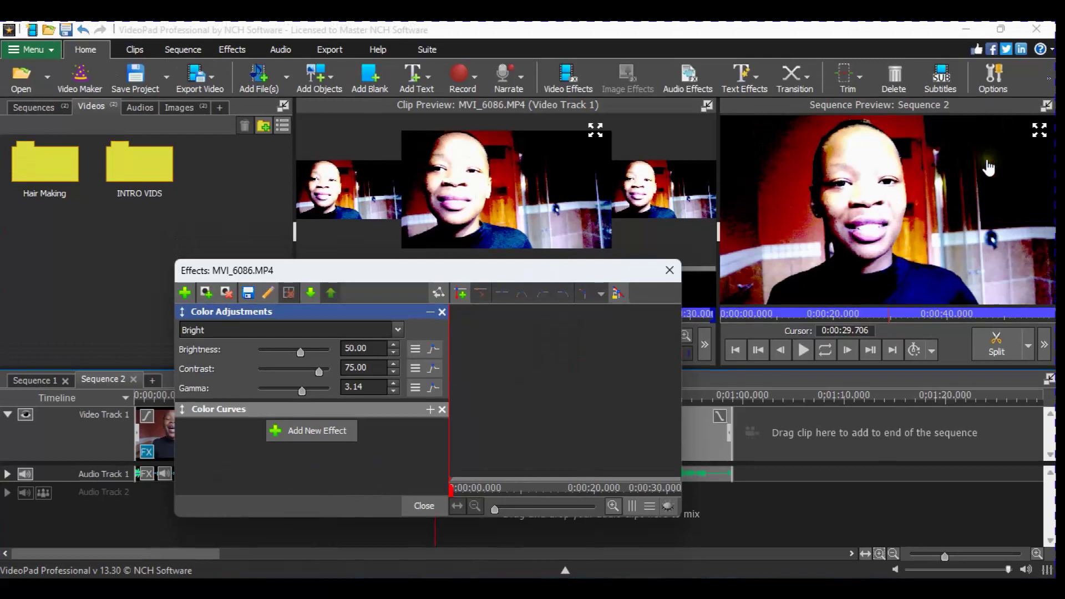
left_click(258, 328)
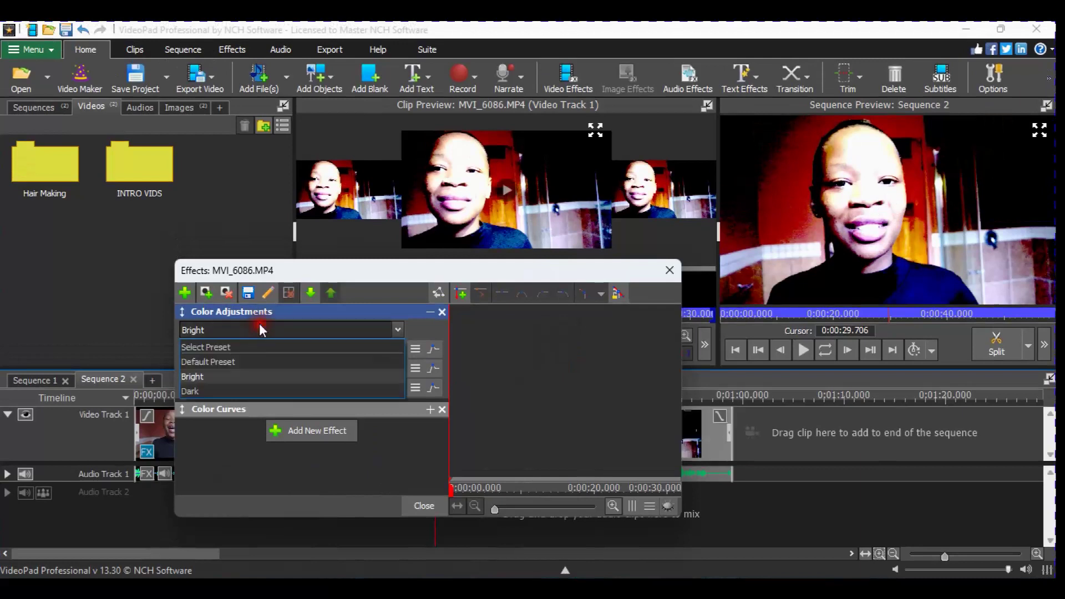
left_click(238, 362)
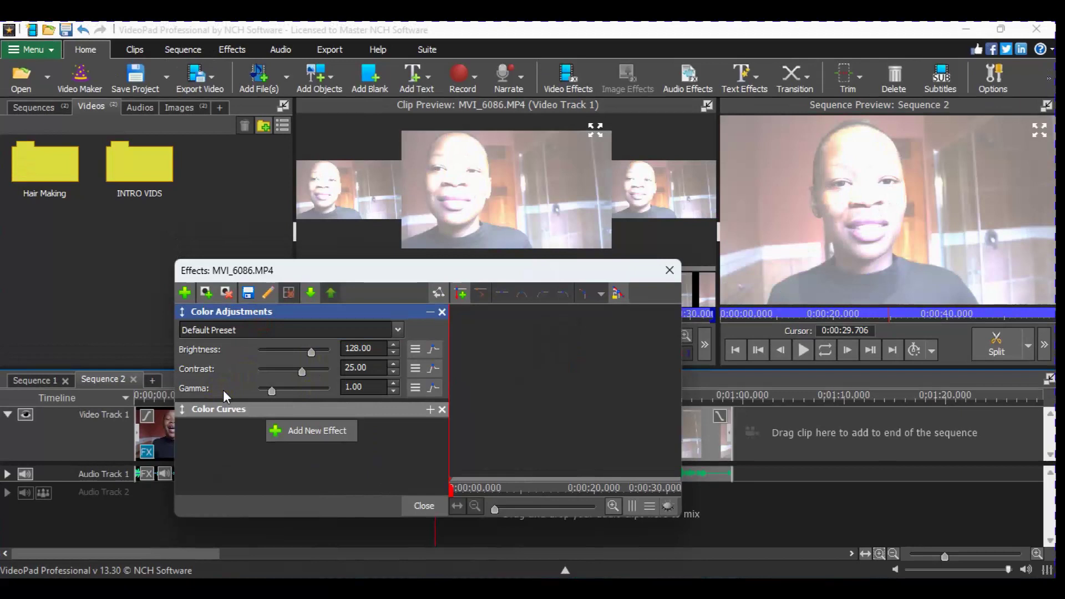
Lower the Color Adjustments contrast to -48 and the brightness to -15.30.
left_click(301, 373)
left_click_drag(298, 376, 286, 374)
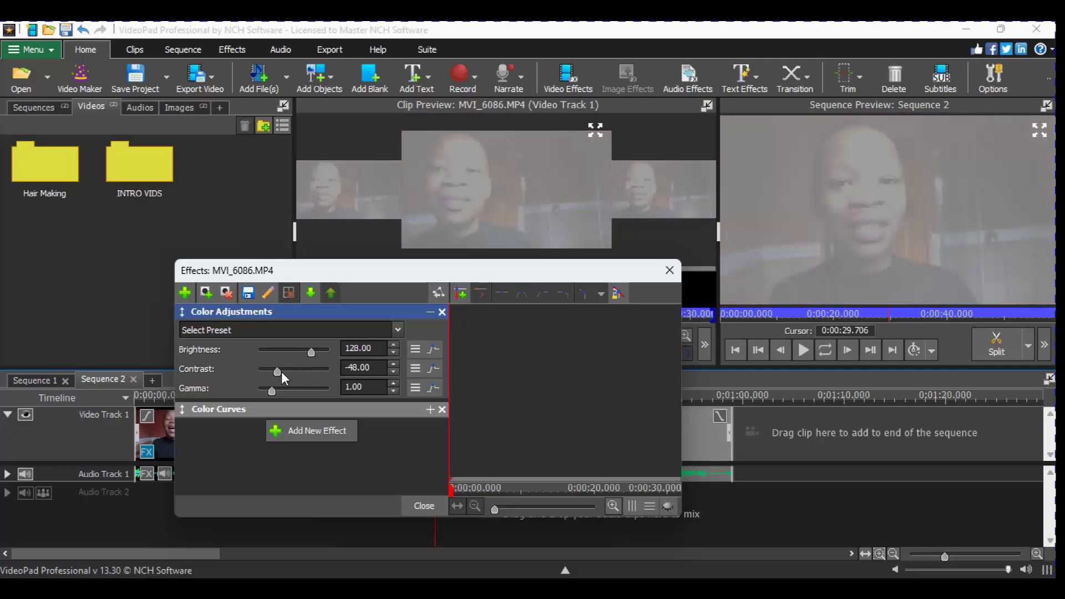
left_click(282, 372)
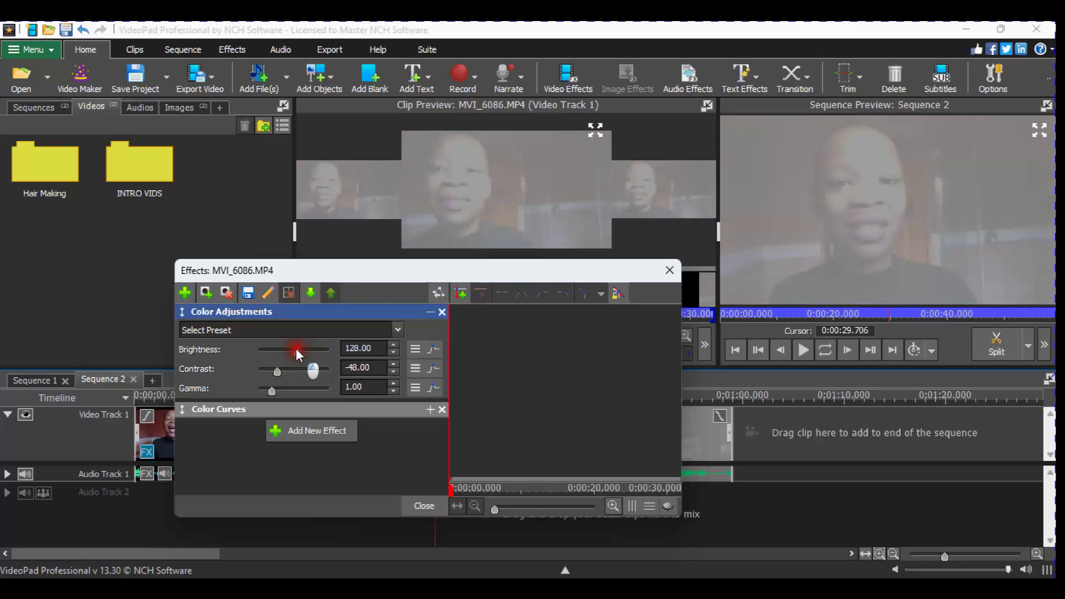
Set the Color Adjustments contrast to 6, trying 100 and 5 first.
left_click(360, 368)
left_click(356, 368)
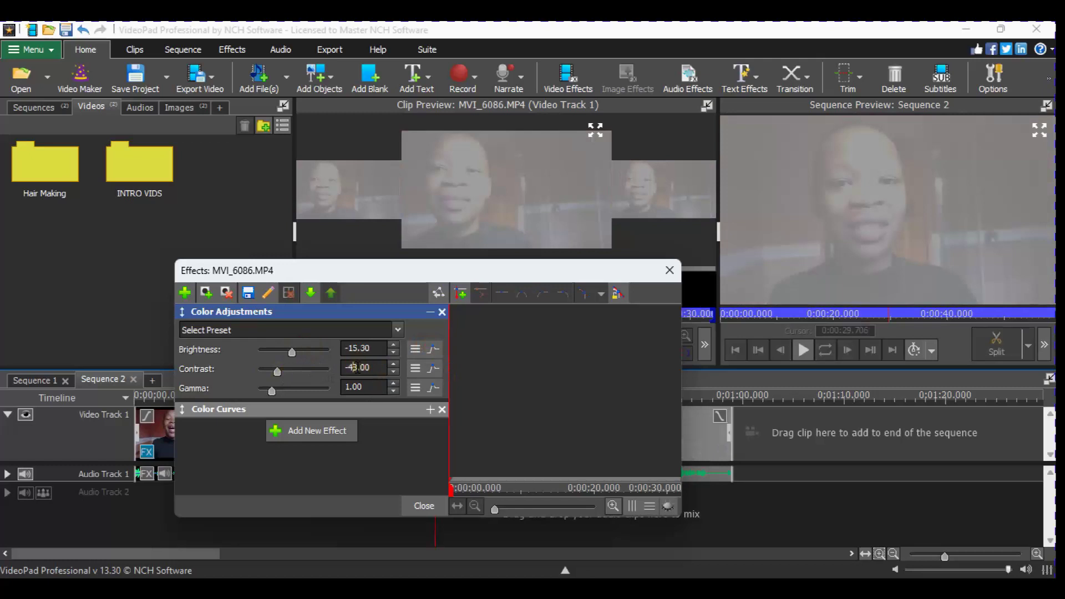
left_click_drag(356, 368, 336, 370)
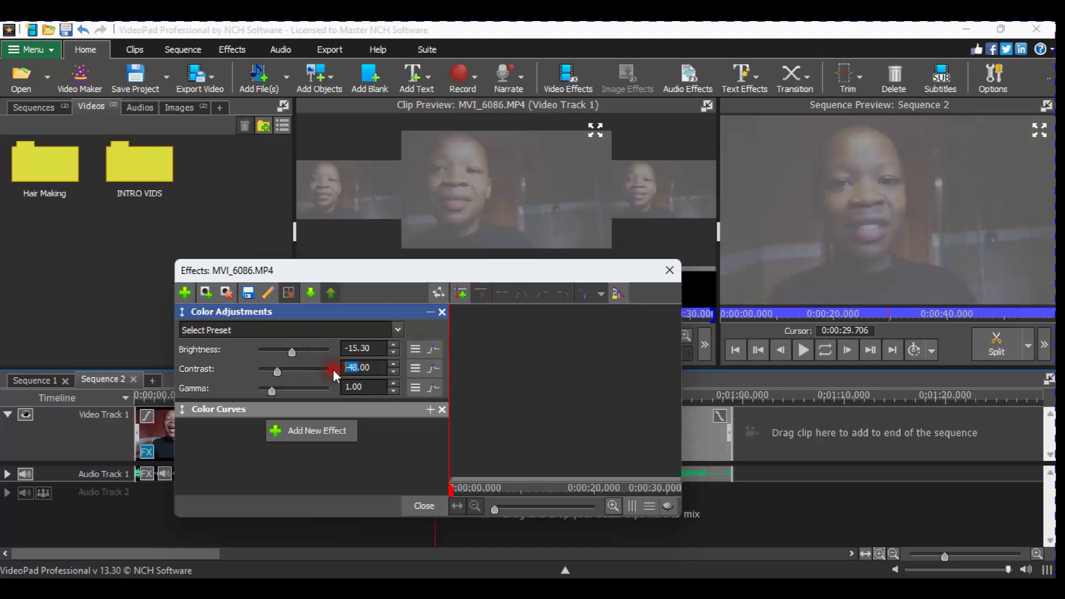
type("100")
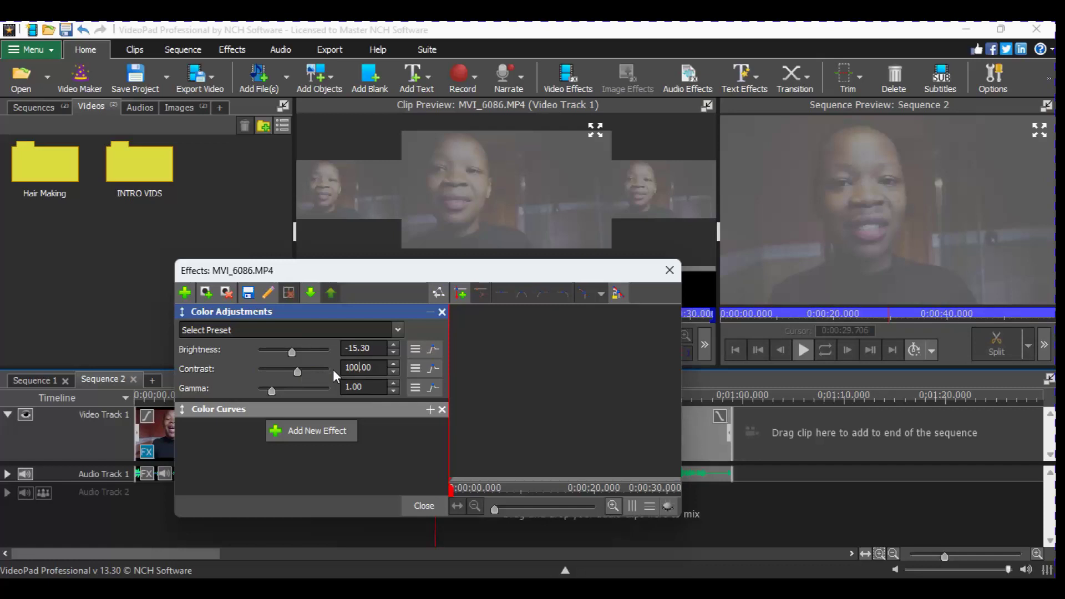
key("BackSpace")
key("BackSpace")
type("5")
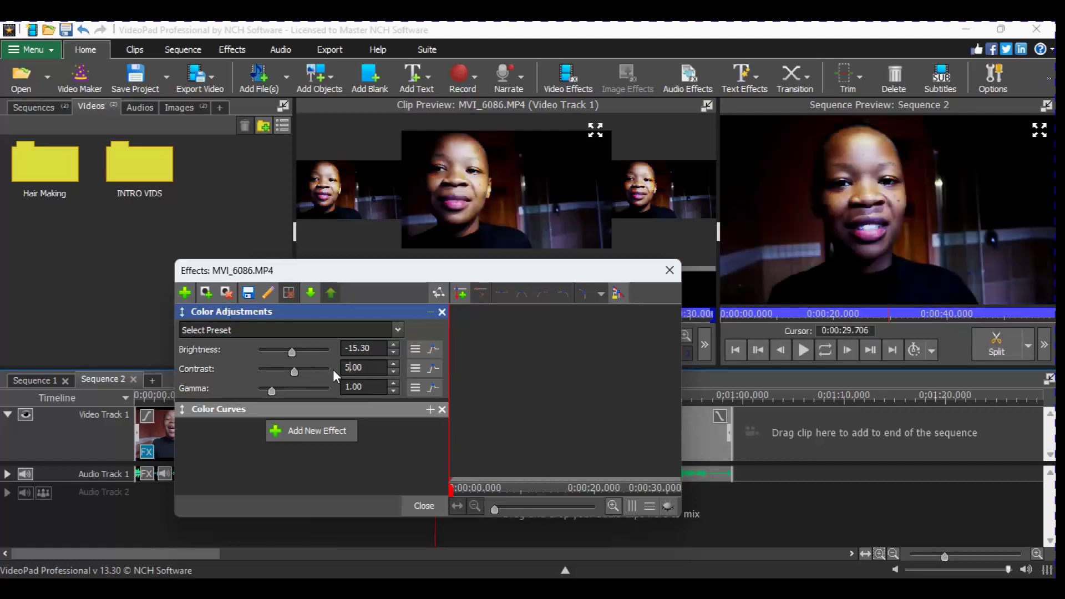
key("BackSpace")
type("6")
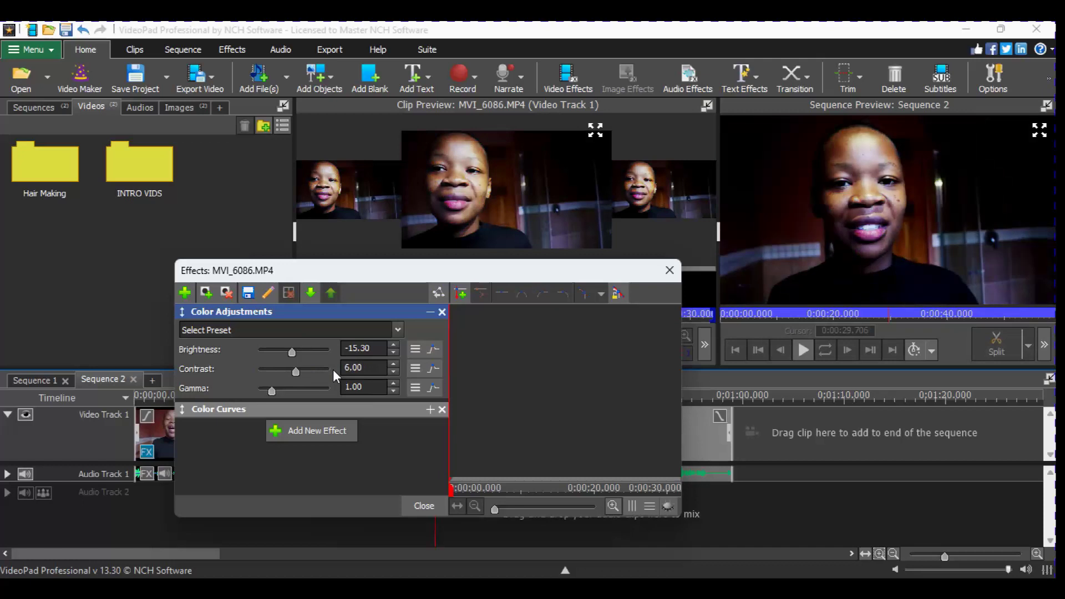
Set the Color Adjustments brightness to 6, collapse its settings and close the second clip's effects.
left_click(360, 348)
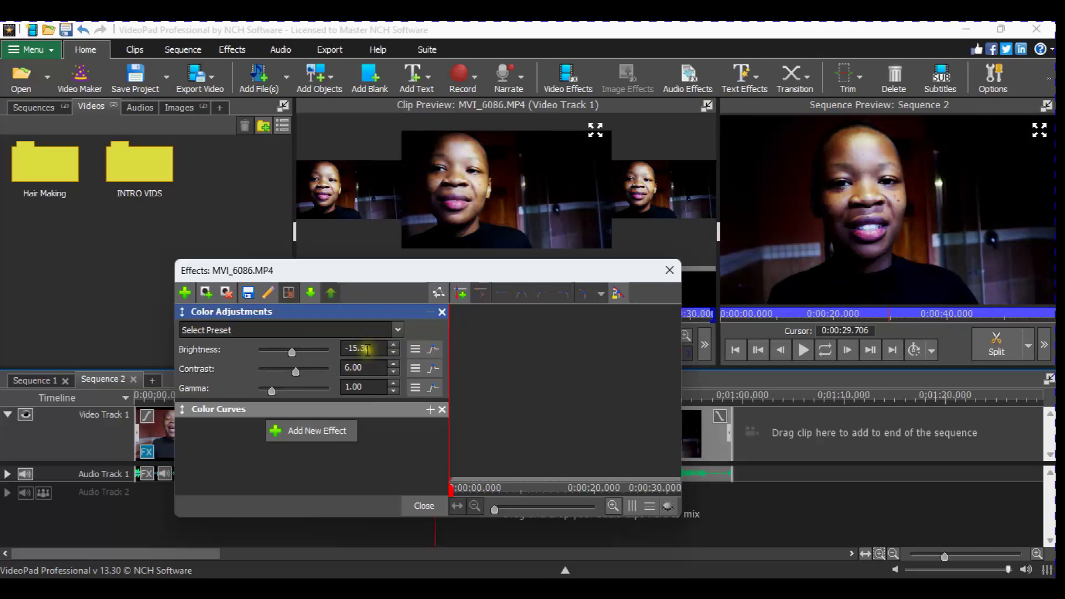
left_click(363, 348)
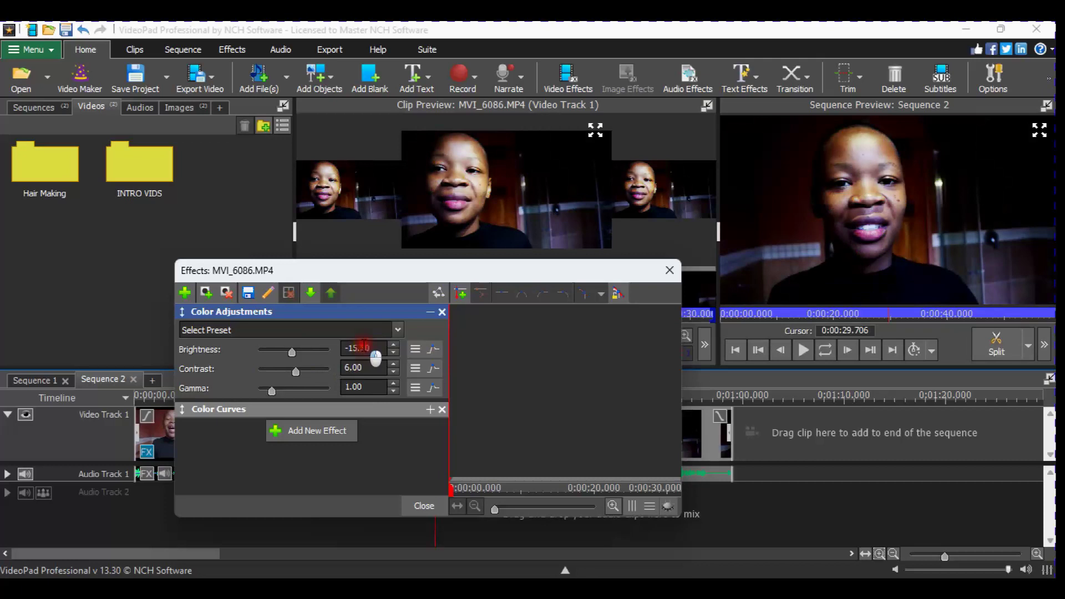
double_click(363, 348)
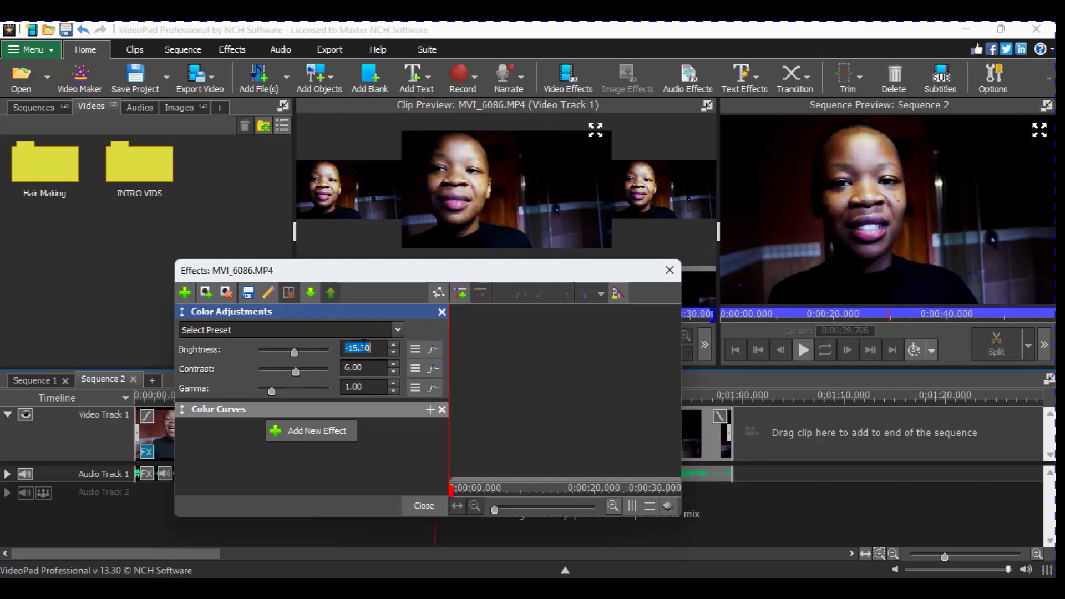
type("65")
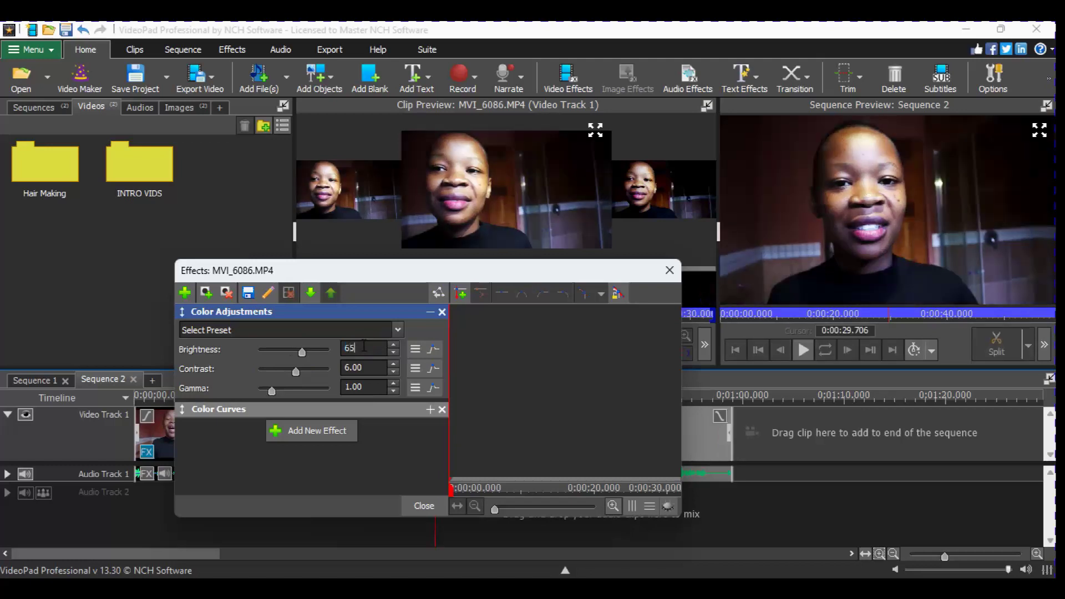
key("BackSpace")
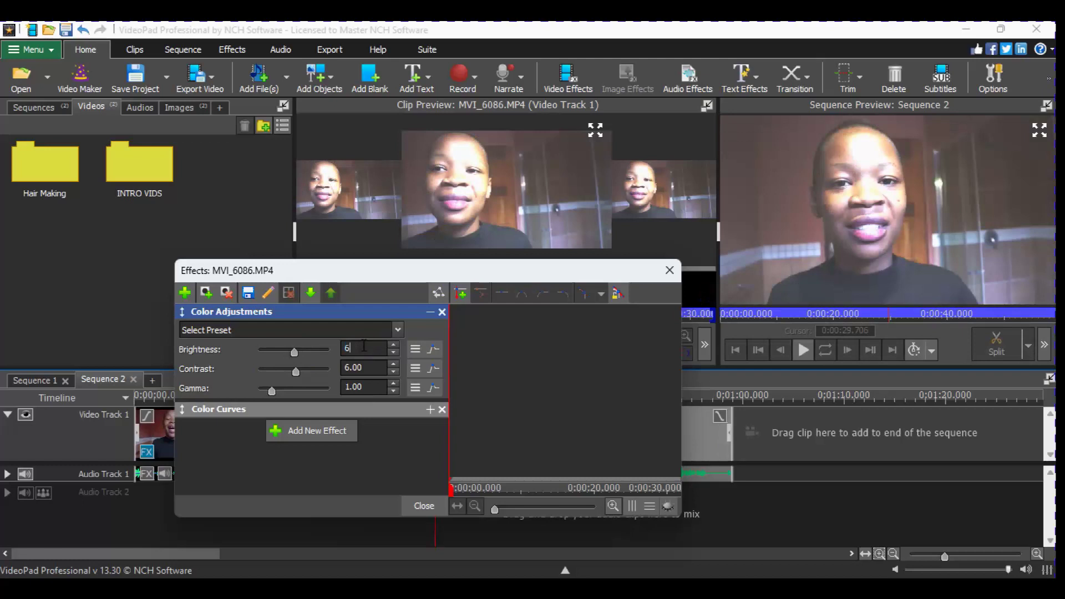
left_click(364, 346)
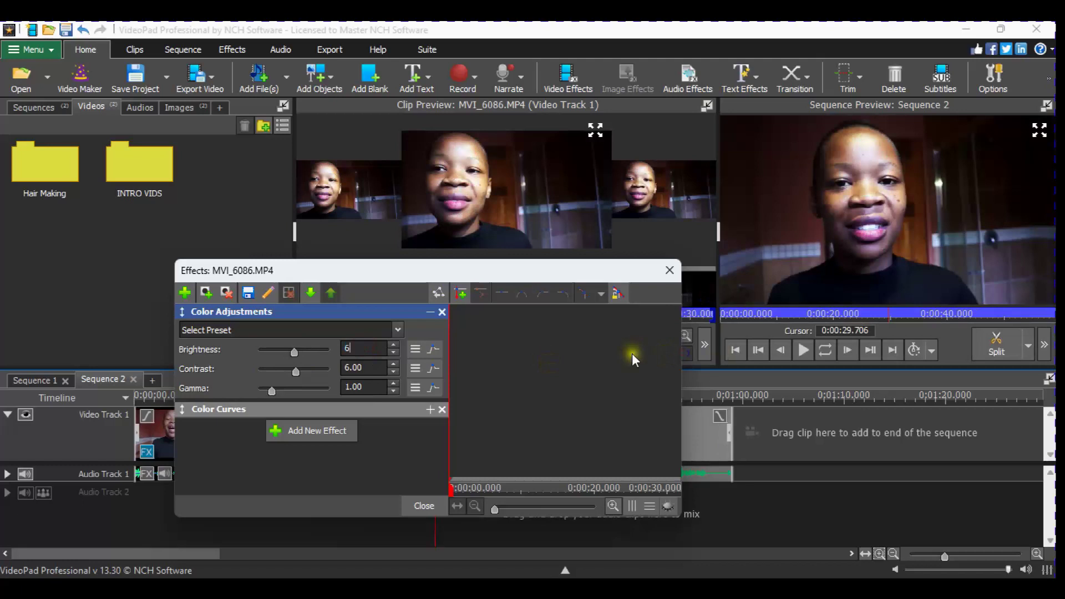
left_click(431, 314)
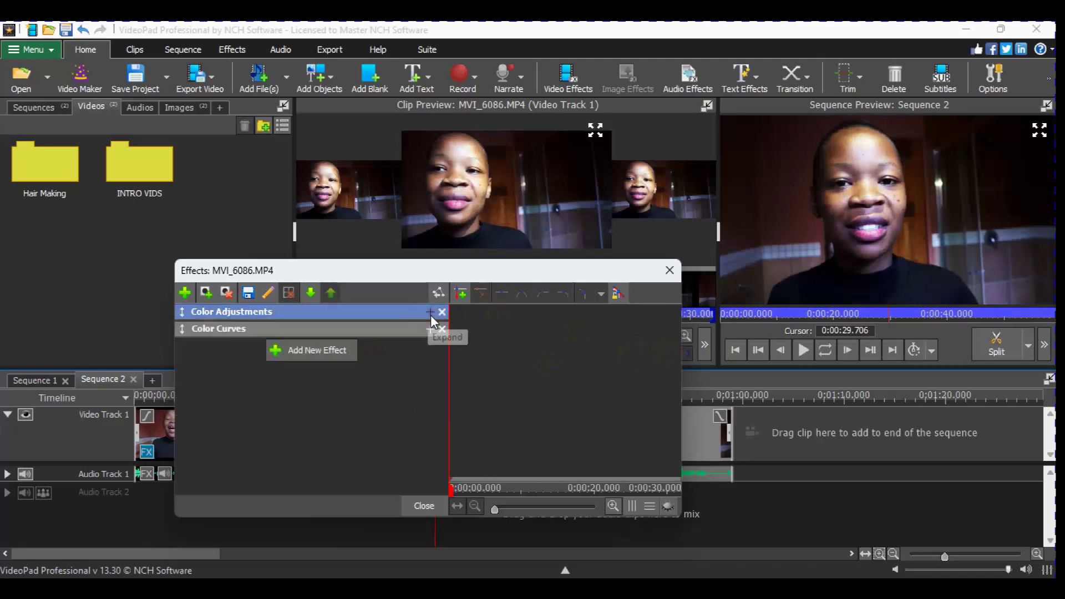
left_click(671, 272)
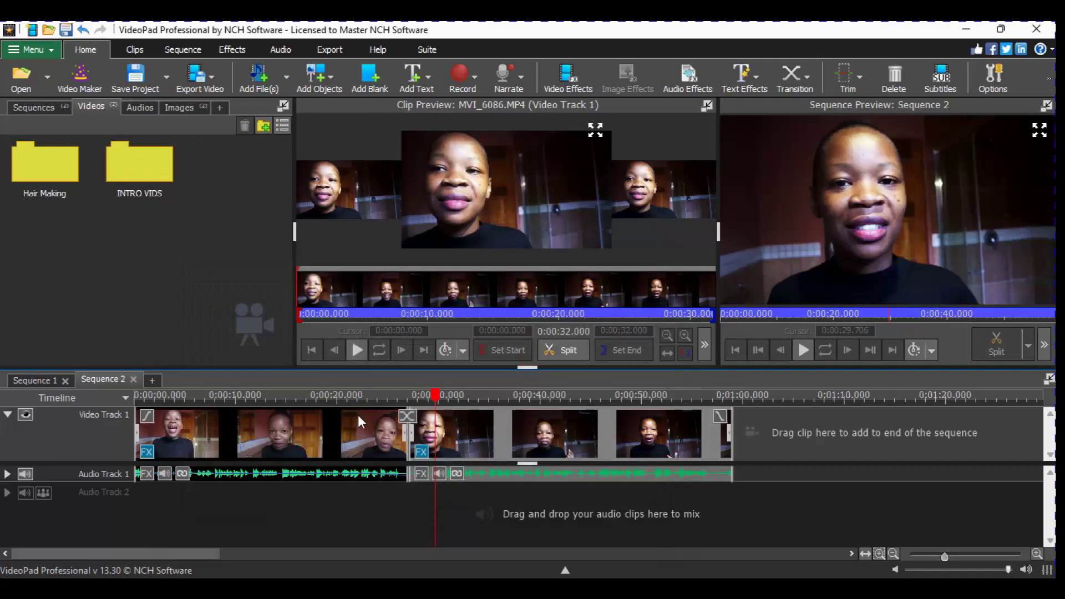
Compare the preview of the first clip near 24 seconds with the second near 30 seconds, and check the second clip's effects list.
left_click(384, 395)
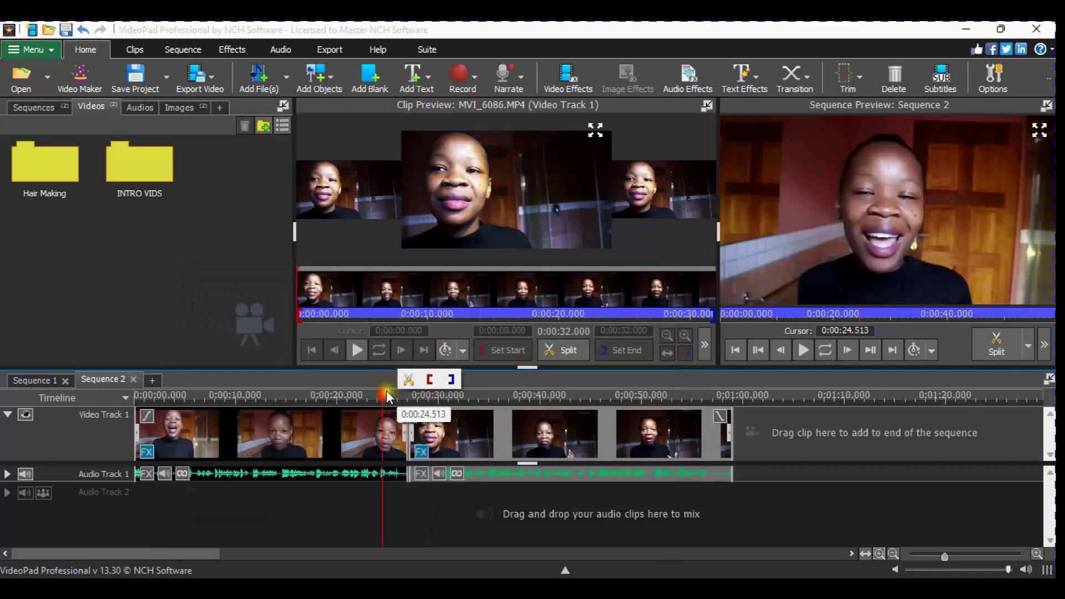
left_click(444, 401)
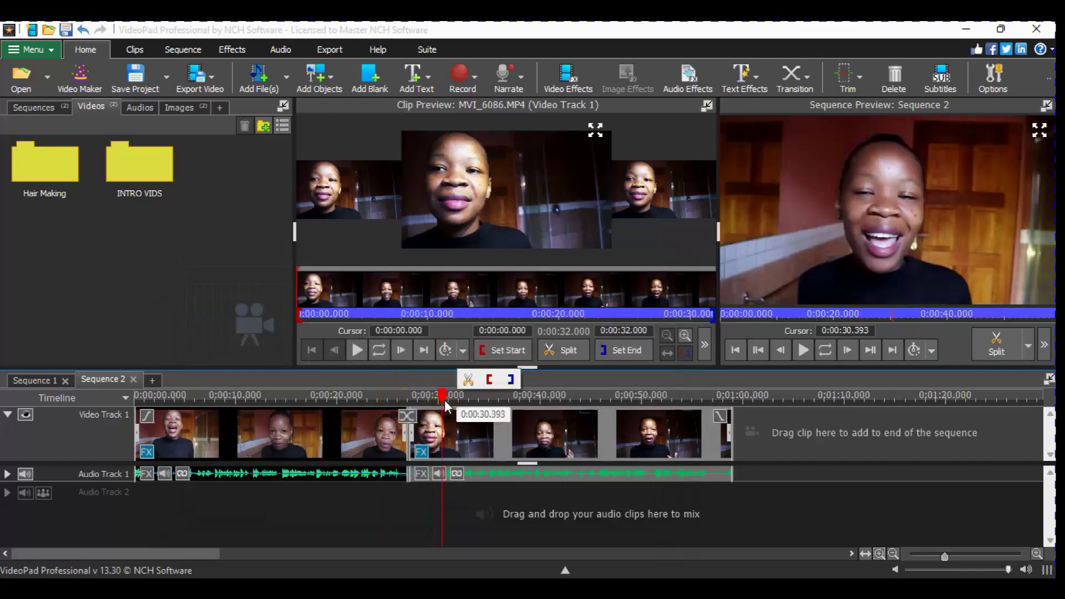
left_click(425, 453)
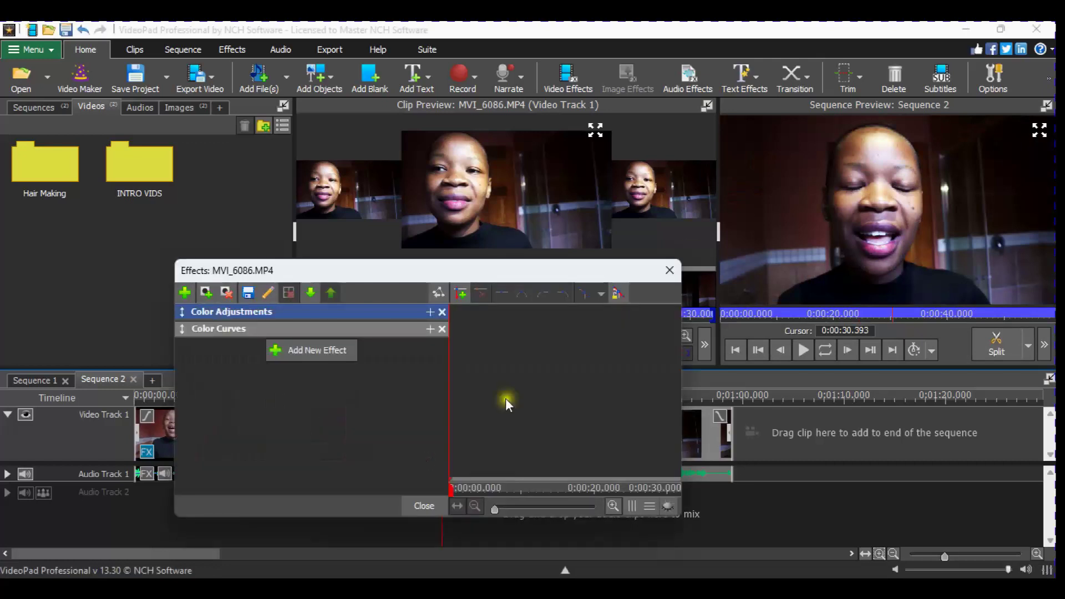
left_click(671, 268)
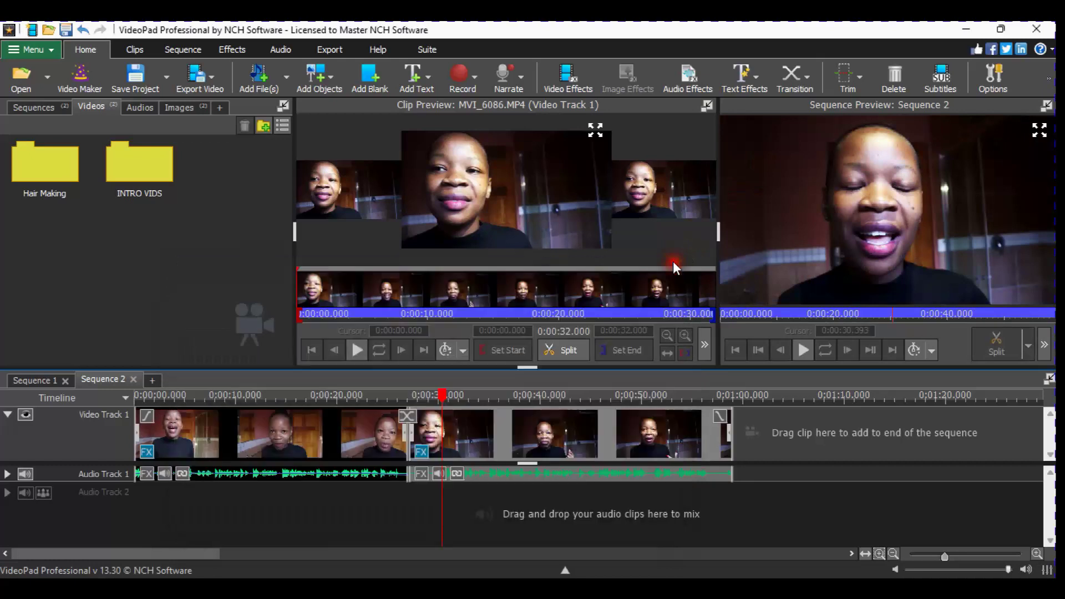
left_click(382, 396)
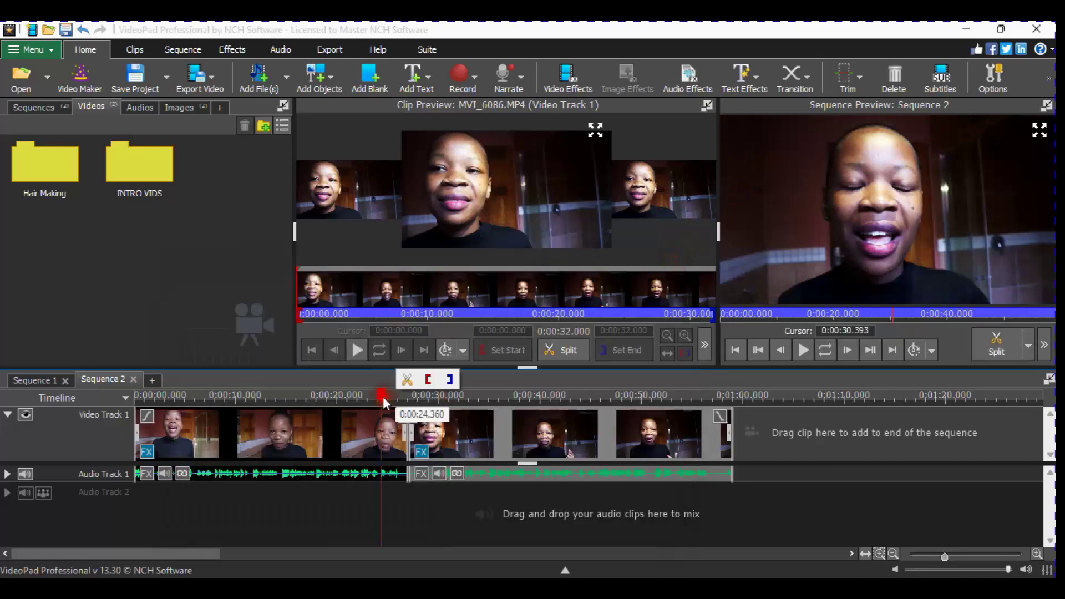
left_click(462, 400)
left_click(379, 392)
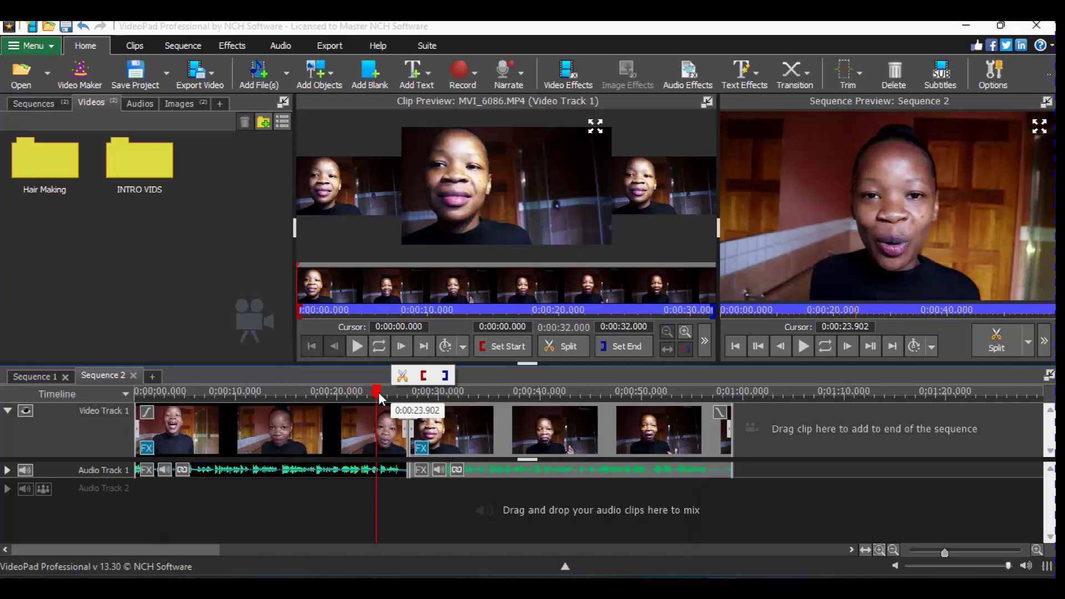
Remove the Color Lookup Table effect from the first clip, MVI_6084.MP4, and add a fresh one.
left_click(147, 451)
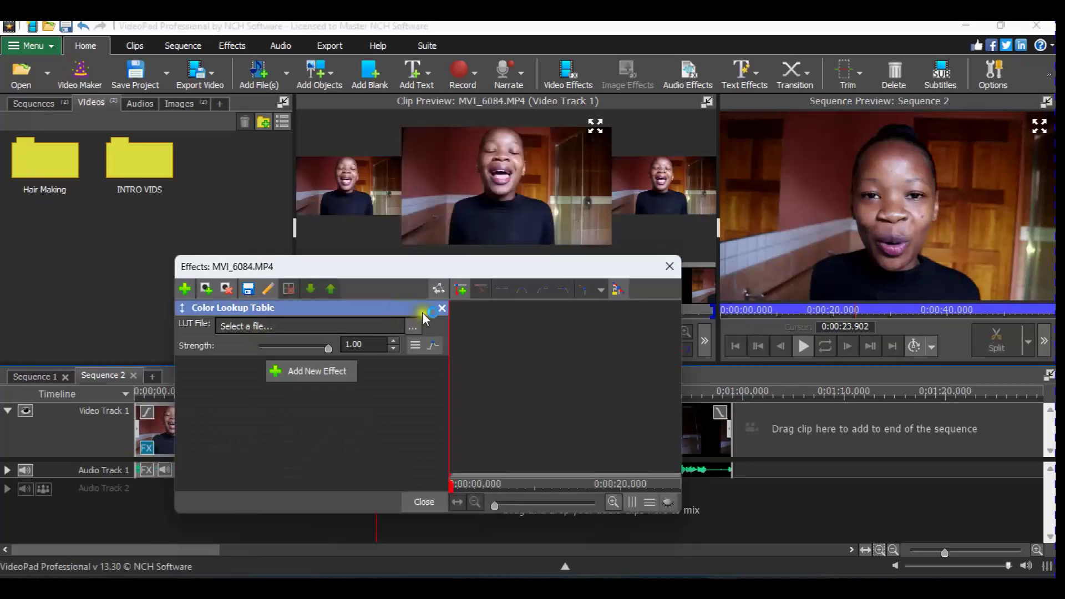
left_click(446, 308)
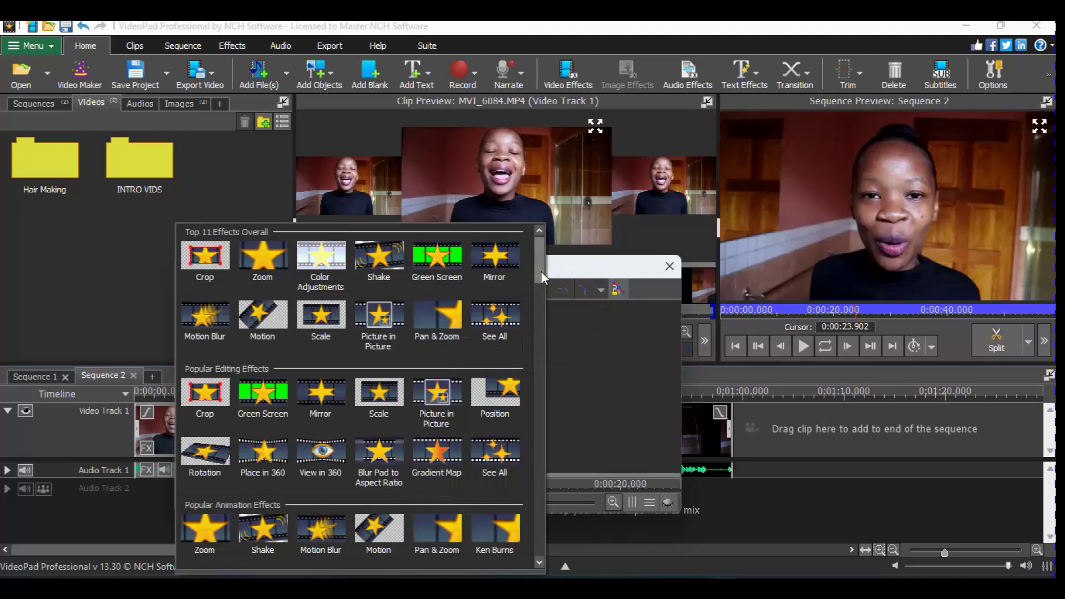
mouse_move(541, 268)
left_mouse_down()
mouse_move(541, 363)
mouse_move(554, 405)
mouse_move(550, 266)
mouse_move(550, 351)
left_mouse_up()
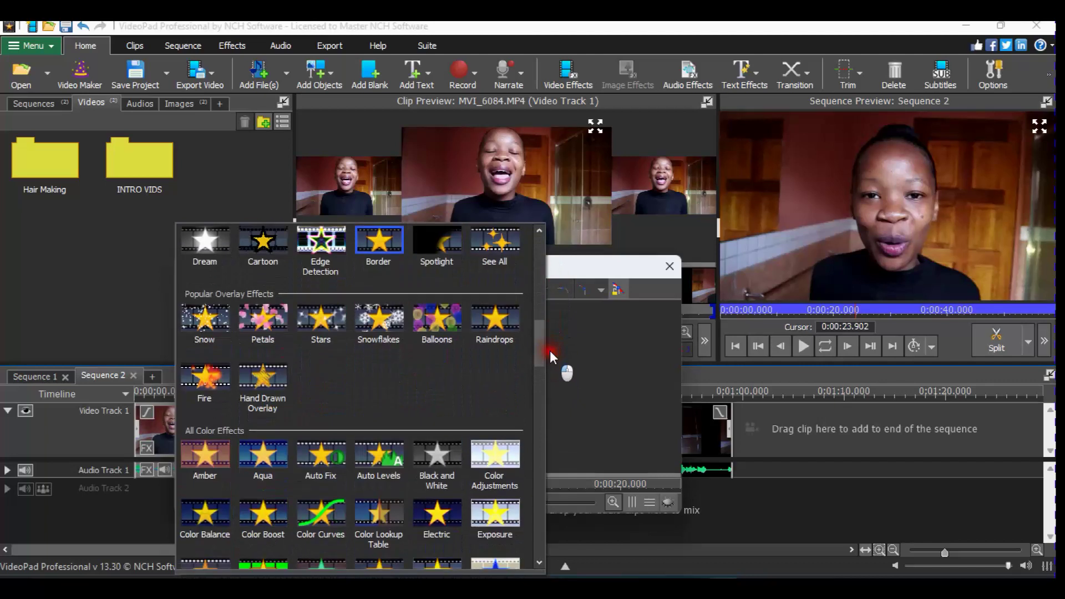
left_click_drag(550, 350, 534, 368)
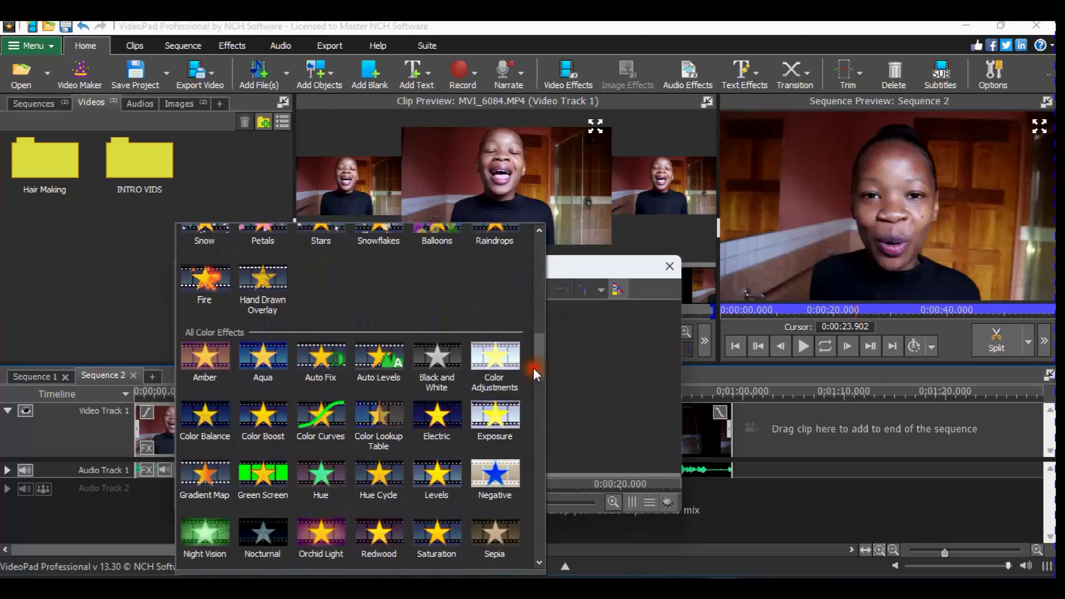
left_click(386, 416)
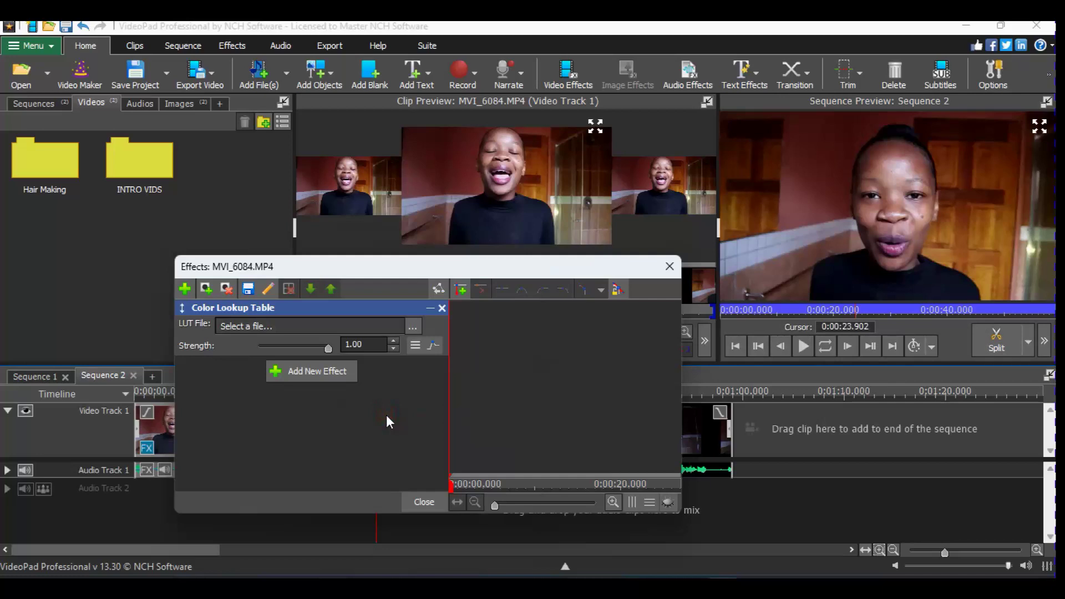
Load Spain.cube from the 100 A LUT > Log Files > LUT Pack folder as the first clip's lookup table.
left_click(415, 329)
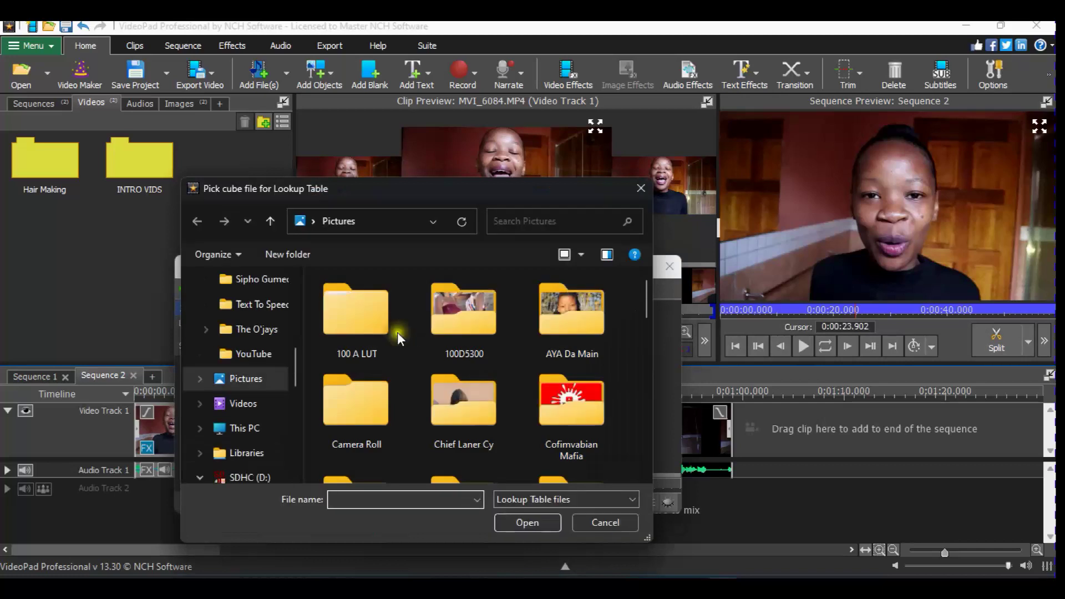
double_click(386, 331)
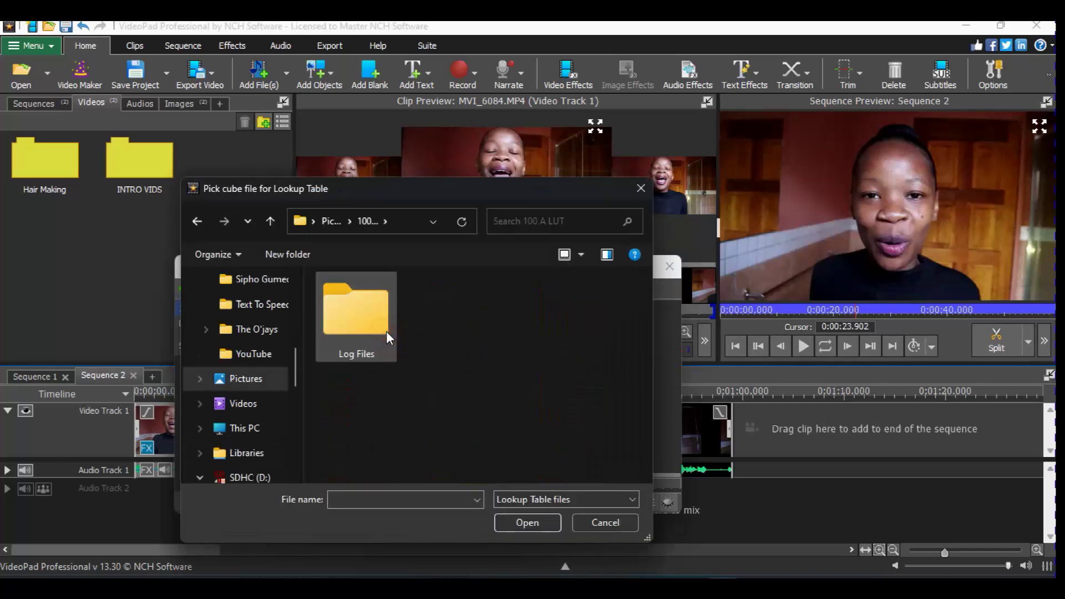
double_click(386, 331)
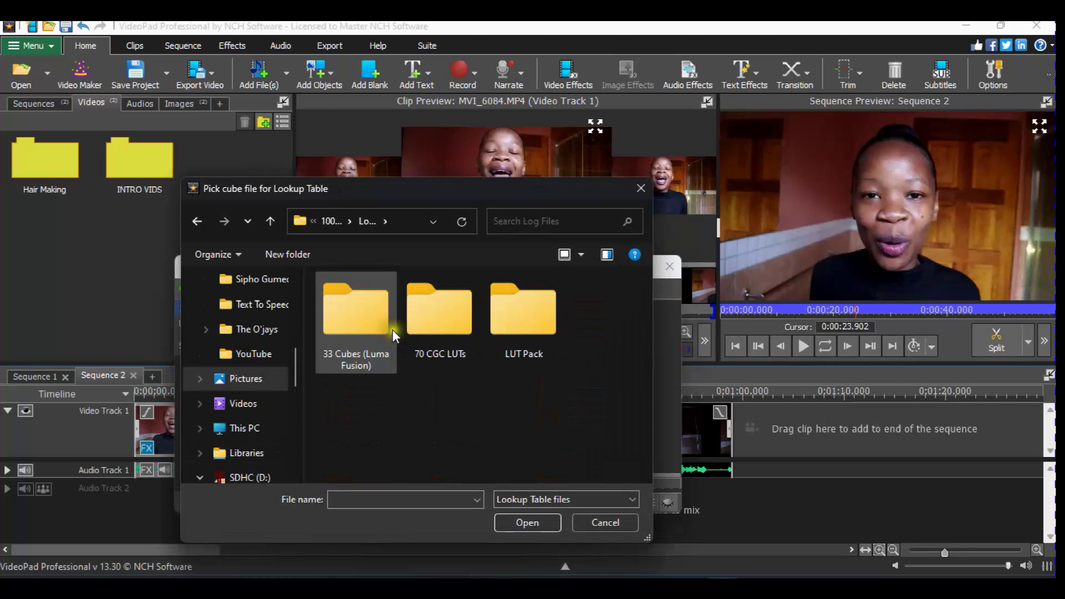
left_click(514, 350)
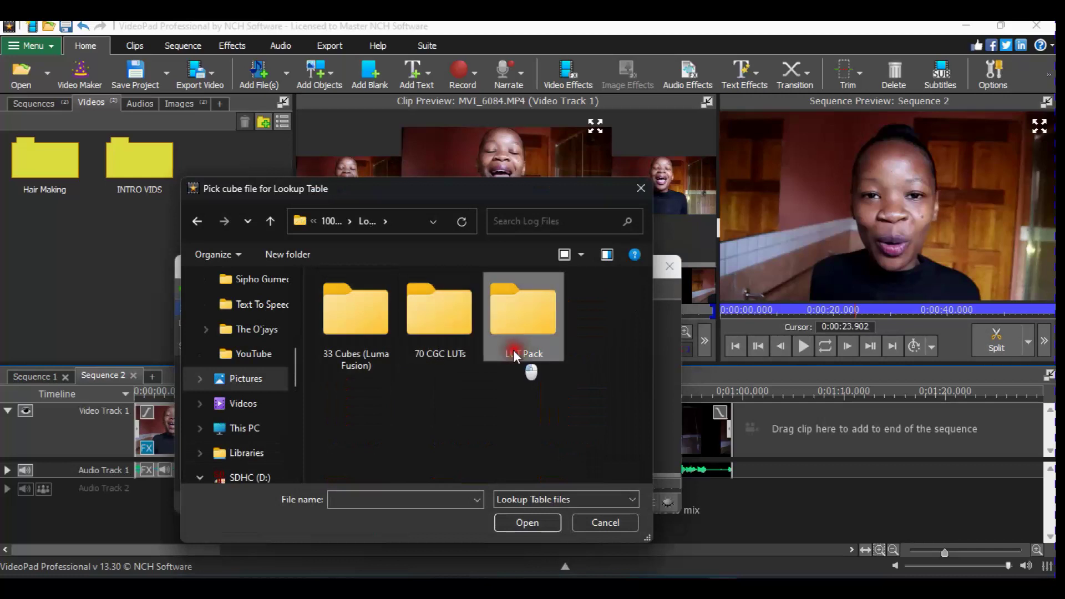
double_click(513, 351)
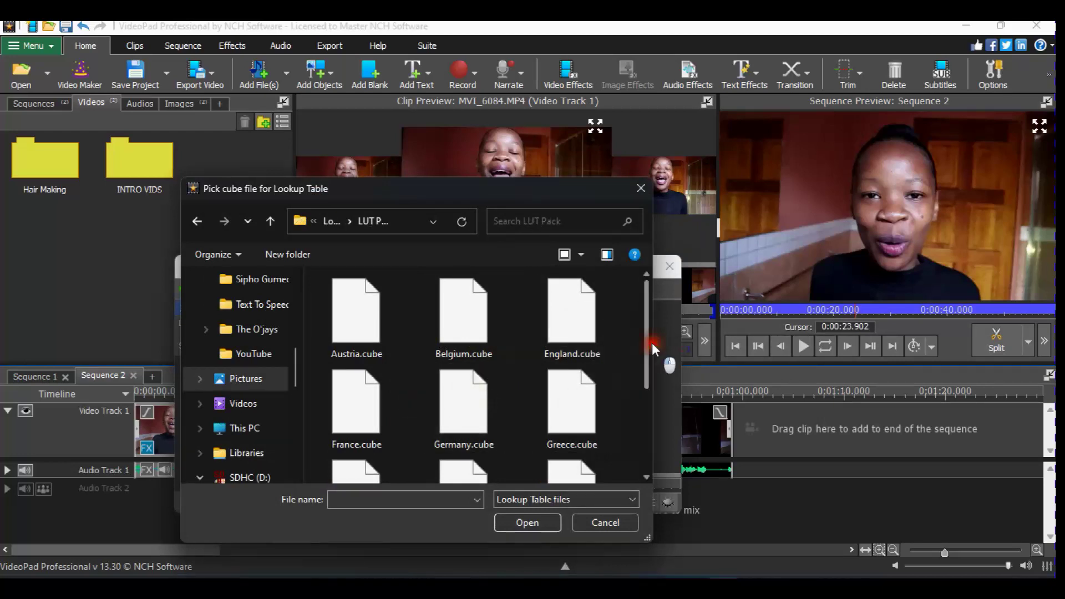
left_click_drag(654, 355, 662, 423)
left_click(367, 470)
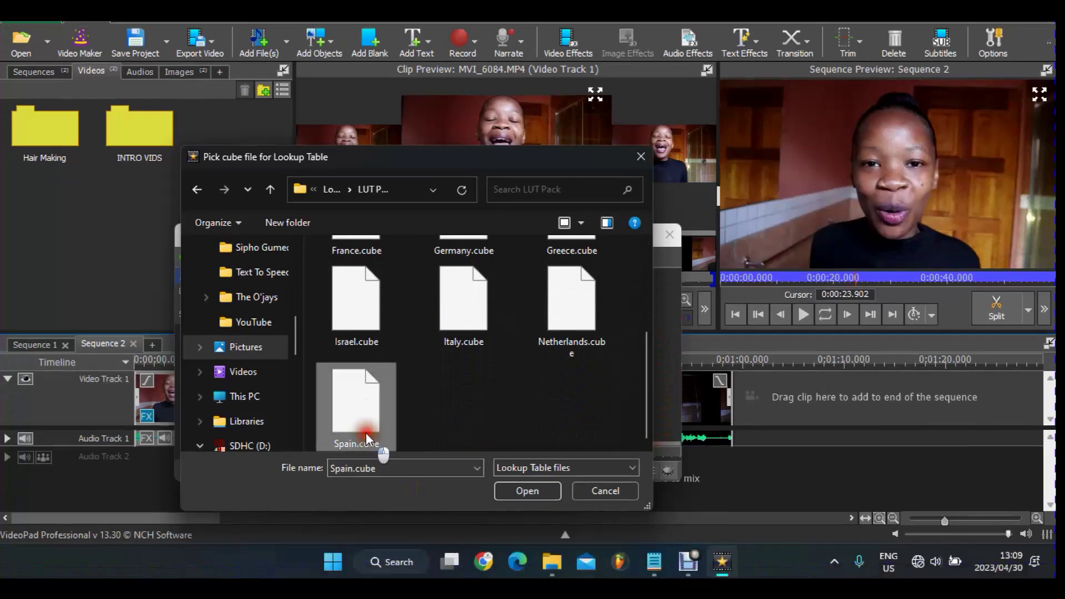
left_click(547, 496)
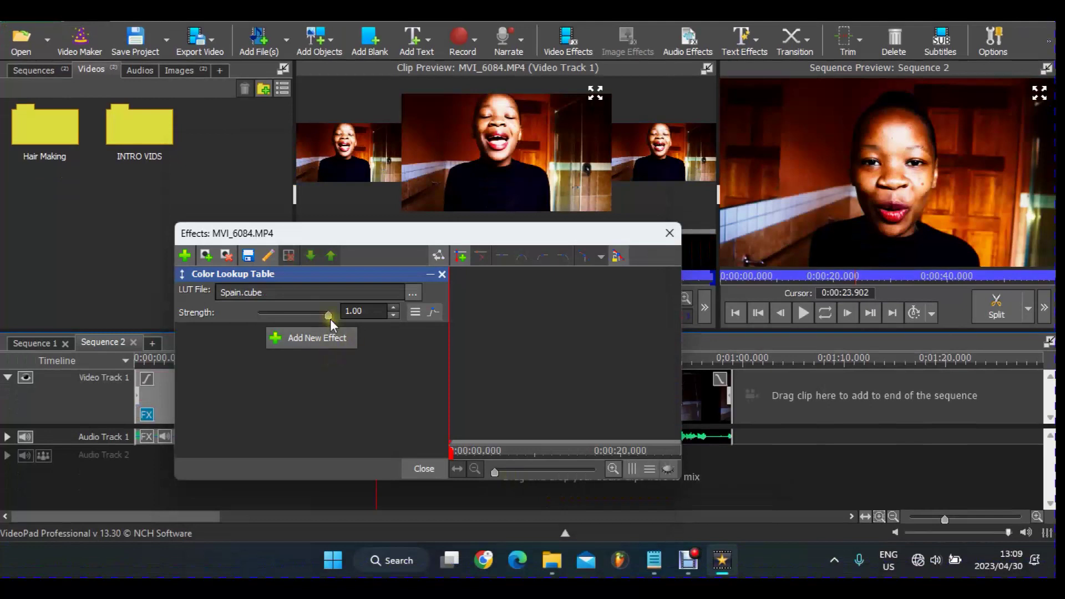
Lower the strength of the first clip's Color Lookup Table to 0.29 and close its effects.
left_click_drag(322, 315, 281, 315)
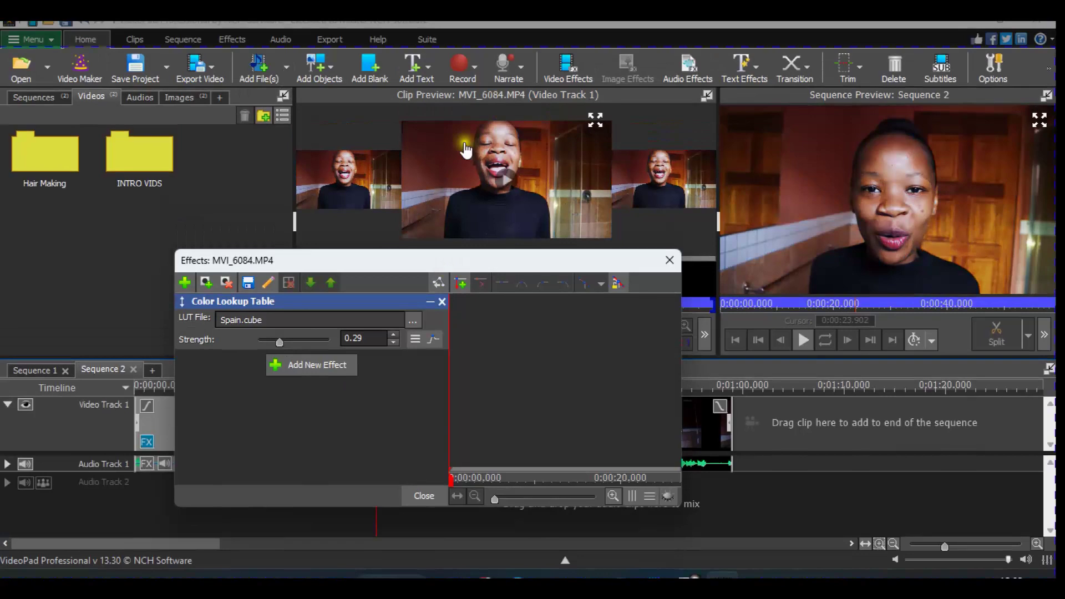
left_click(498, 121)
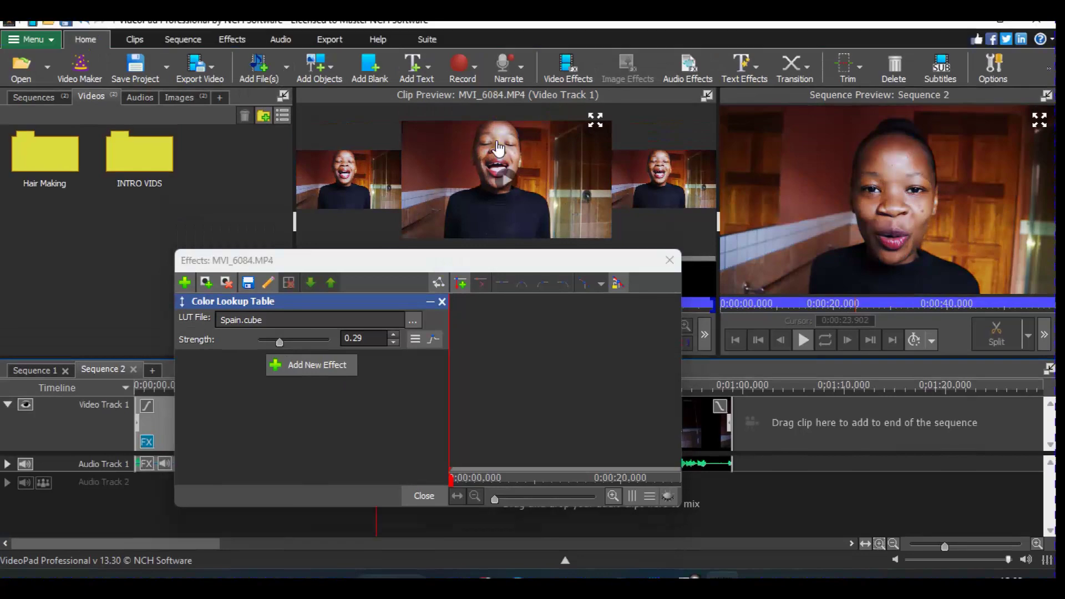
left_click(491, 465)
Add a Color Lookup Table effect to the second clip, MVI_6086.MP4, and move it below Color Curves in the effect order.
left_click(425, 442)
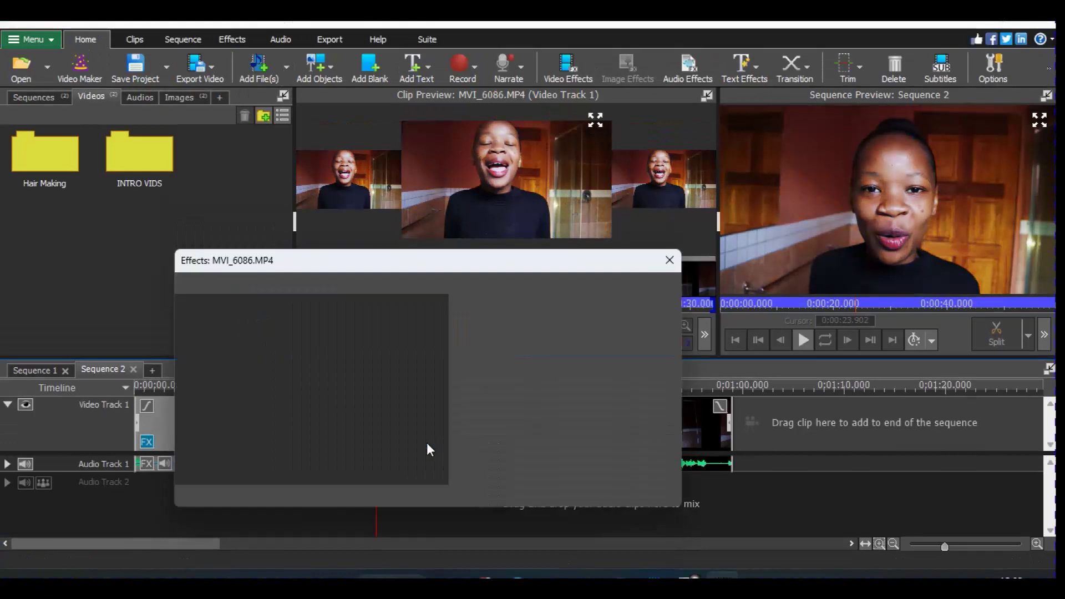
left_click(264, 298)
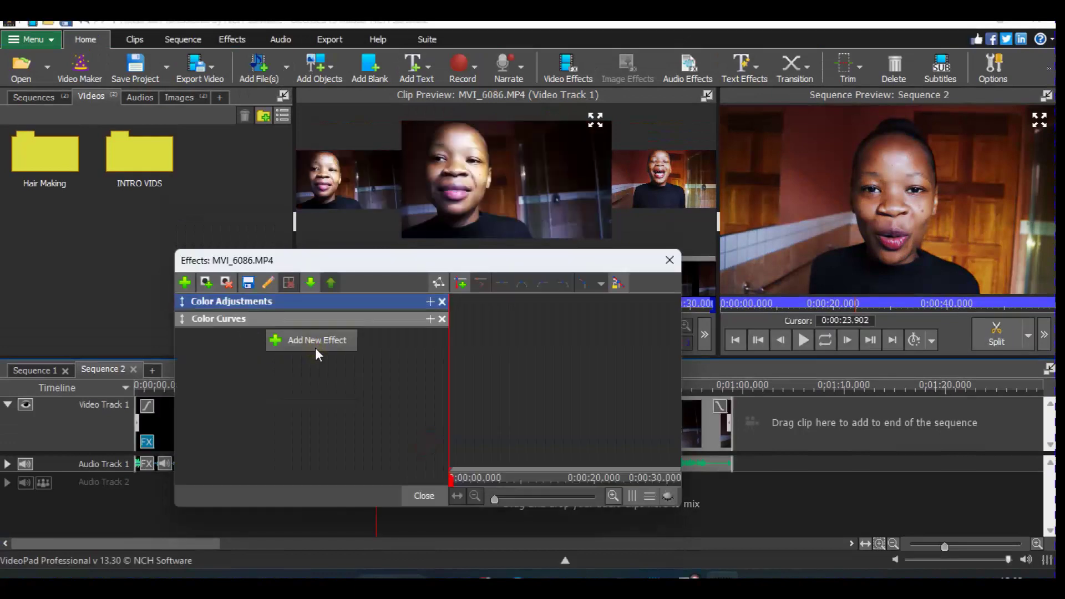
left_click(317, 340)
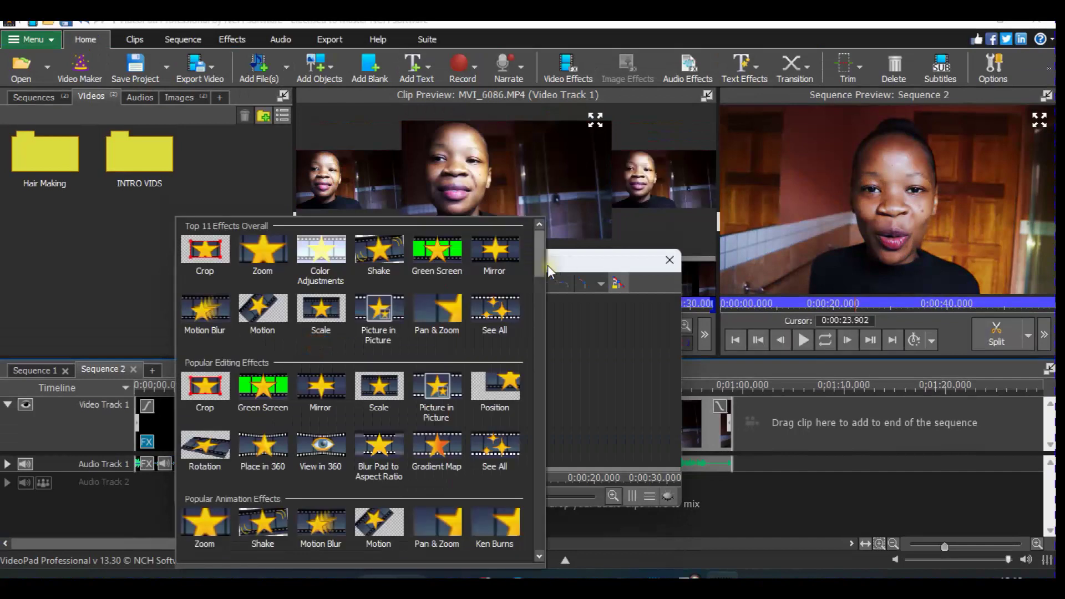
left_click_drag(541, 264, 564, 445)
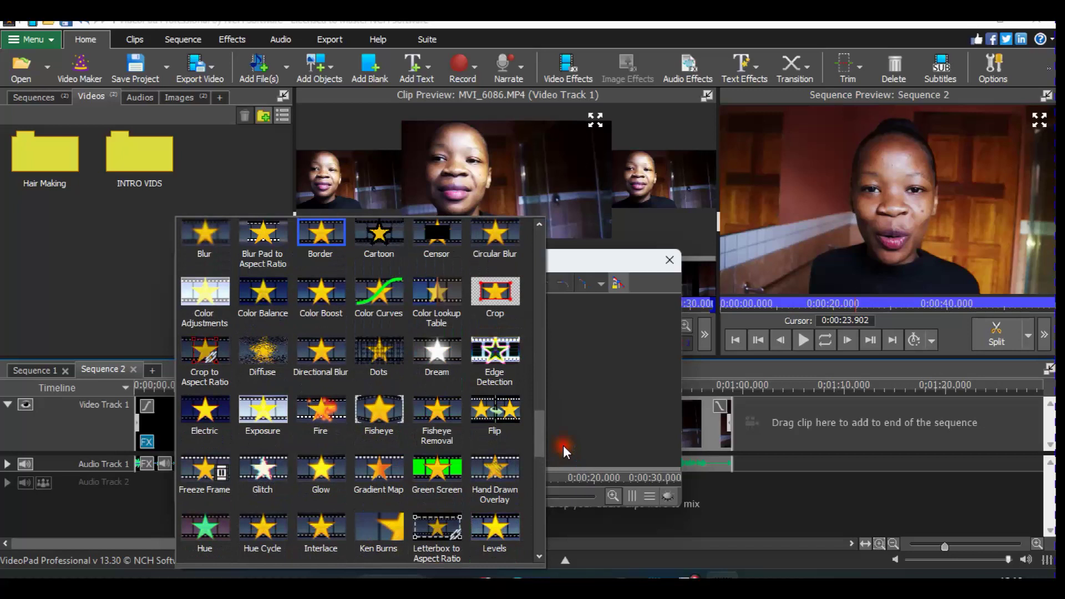
left_click(435, 314)
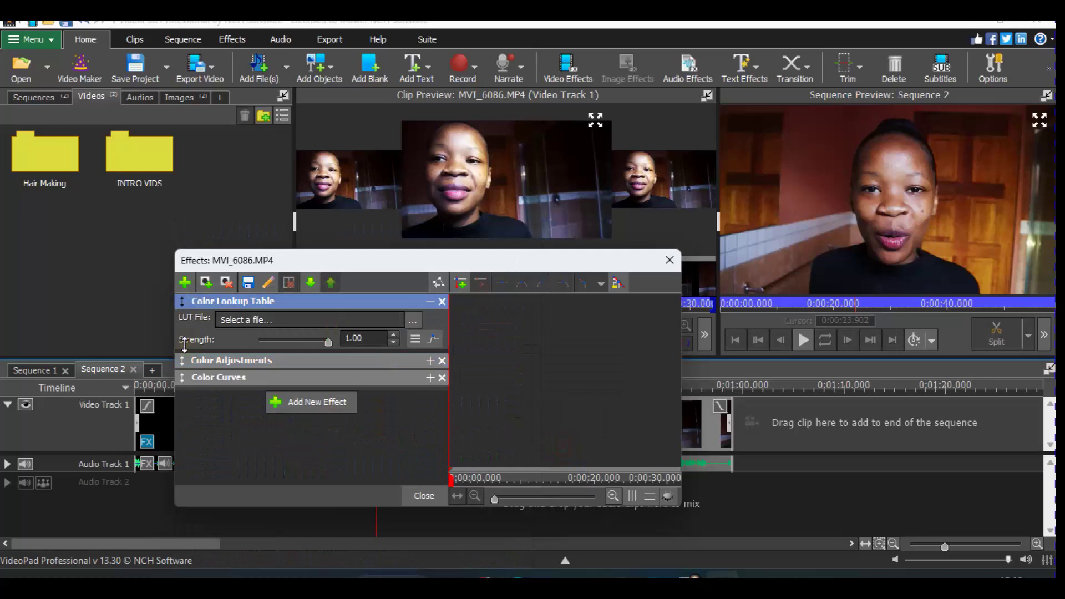
left_click_drag(184, 344, 393, 339)
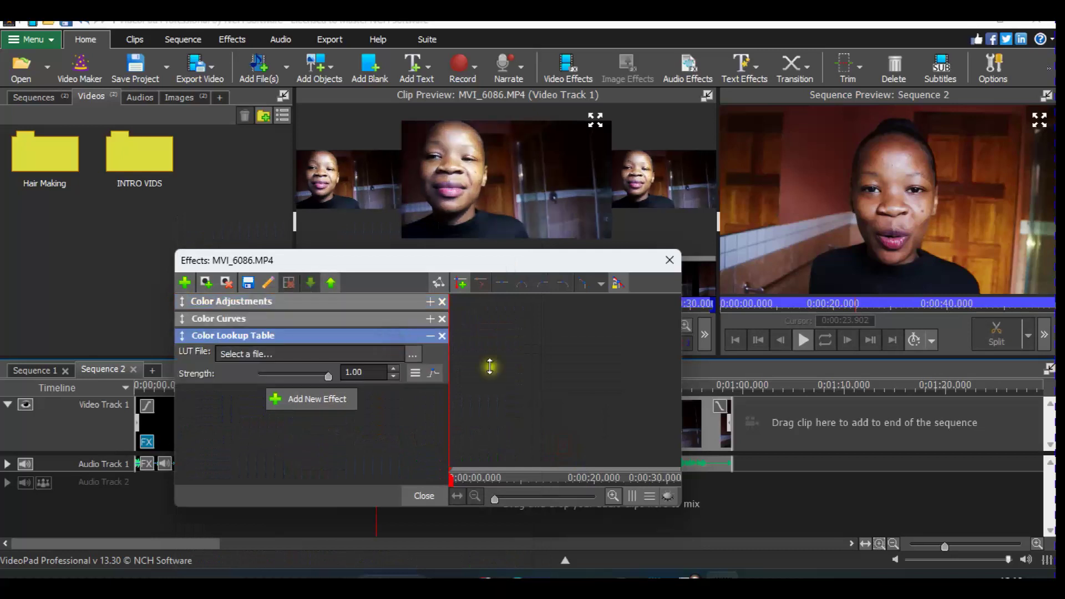
Load Spain.cube from the 100 A LUT > Log Files > LUT Pack folder as the second clip's lookup table.
left_click(417, 353)
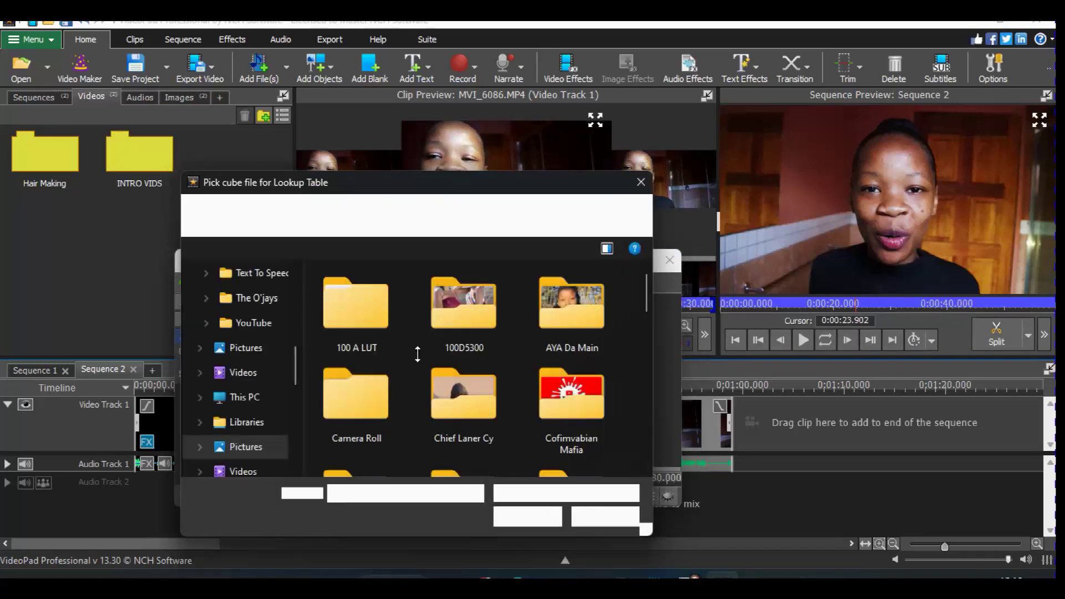
double_click(379, 326)
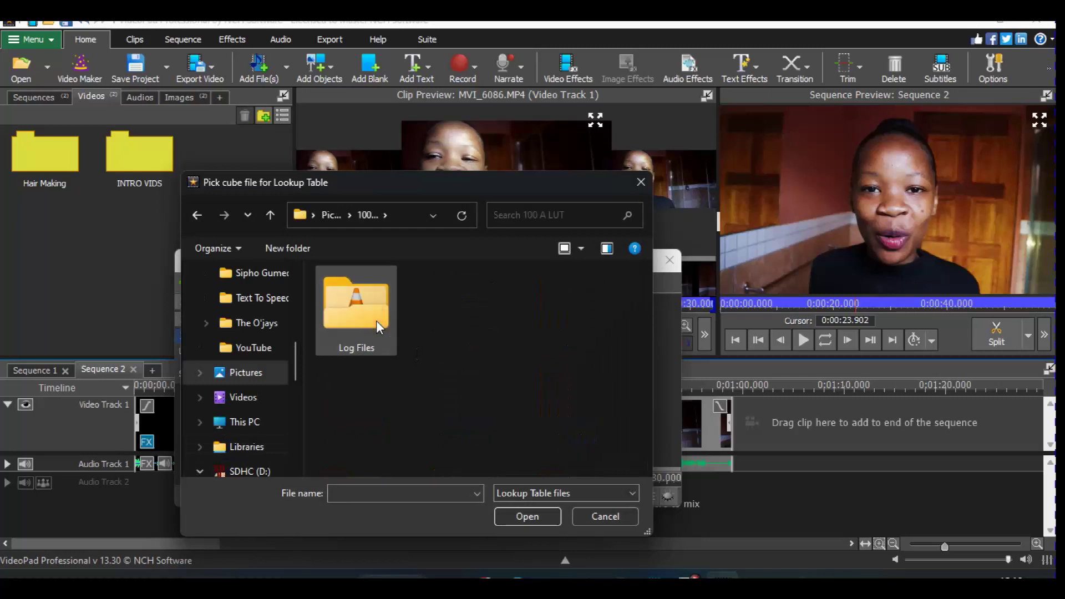
double_click(379, 326)
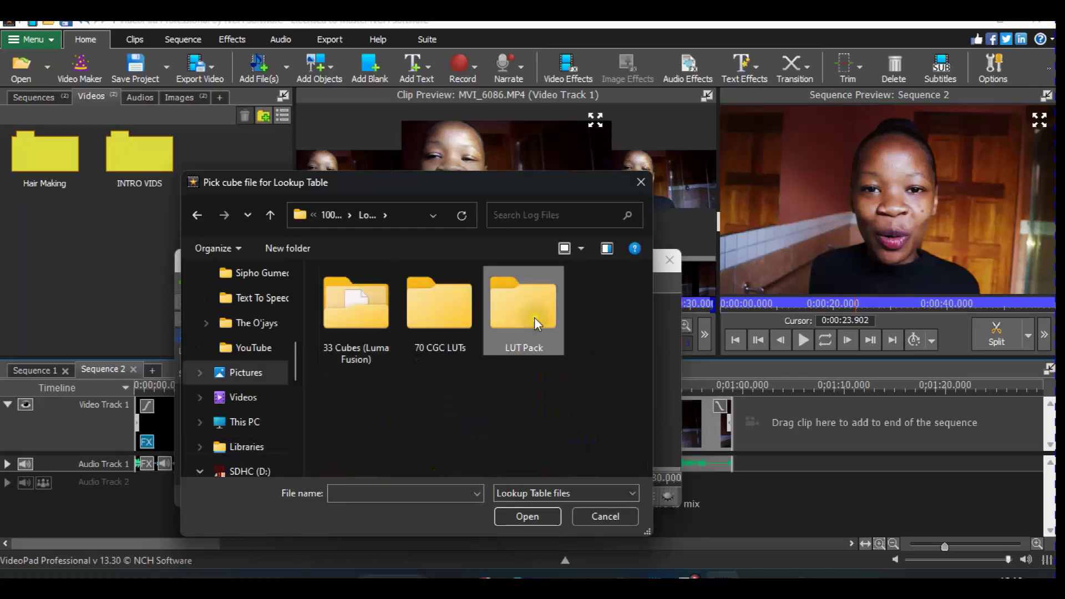
double_click(534, 317)
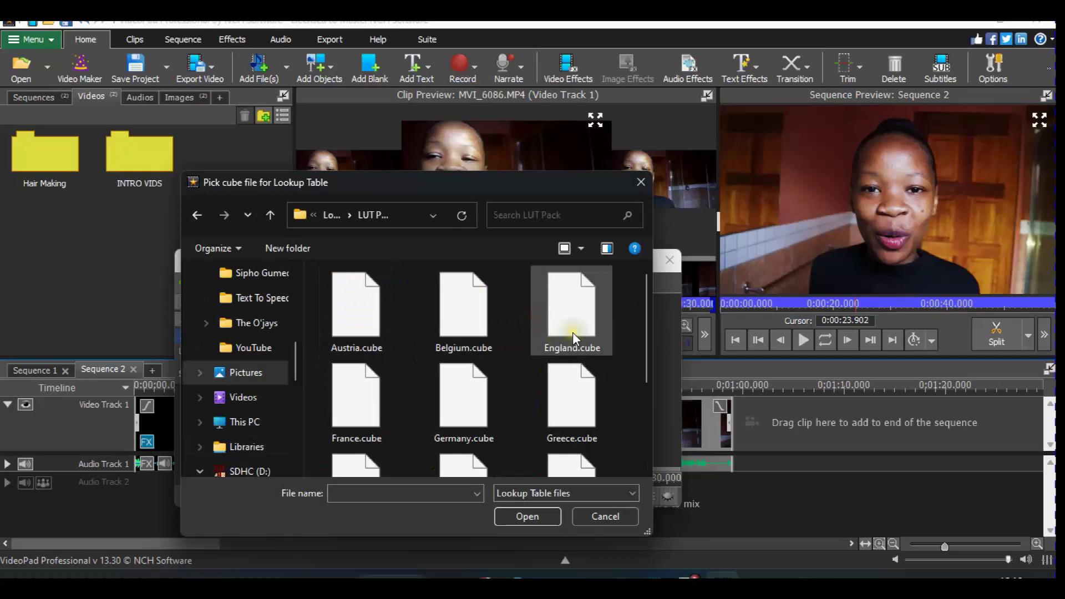
left_click_drag(647, 357, 681, 473)
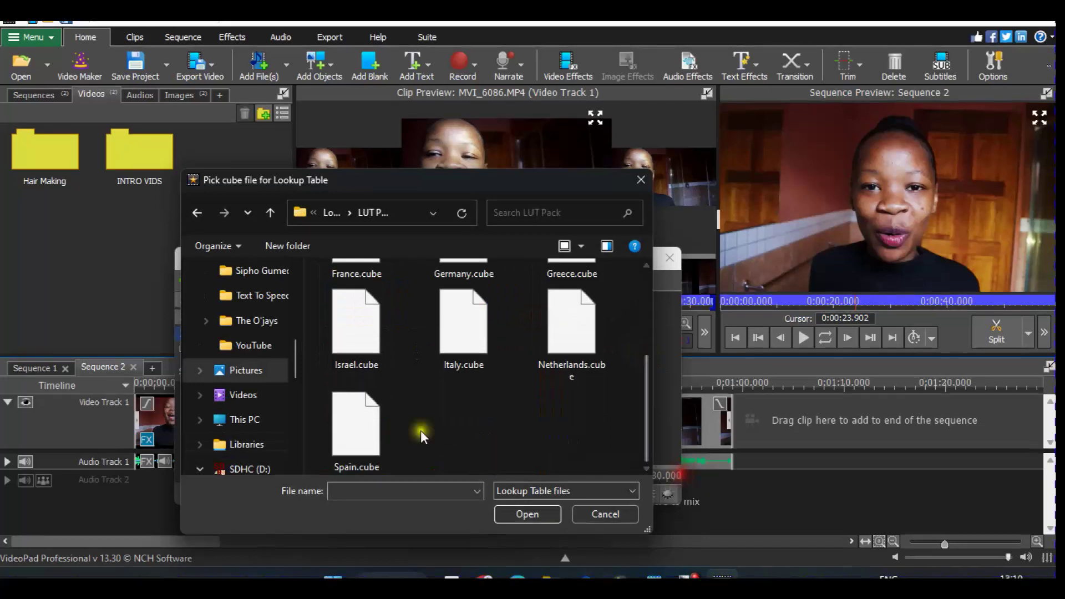
left_click(377, 428)
left_click(550, 511)
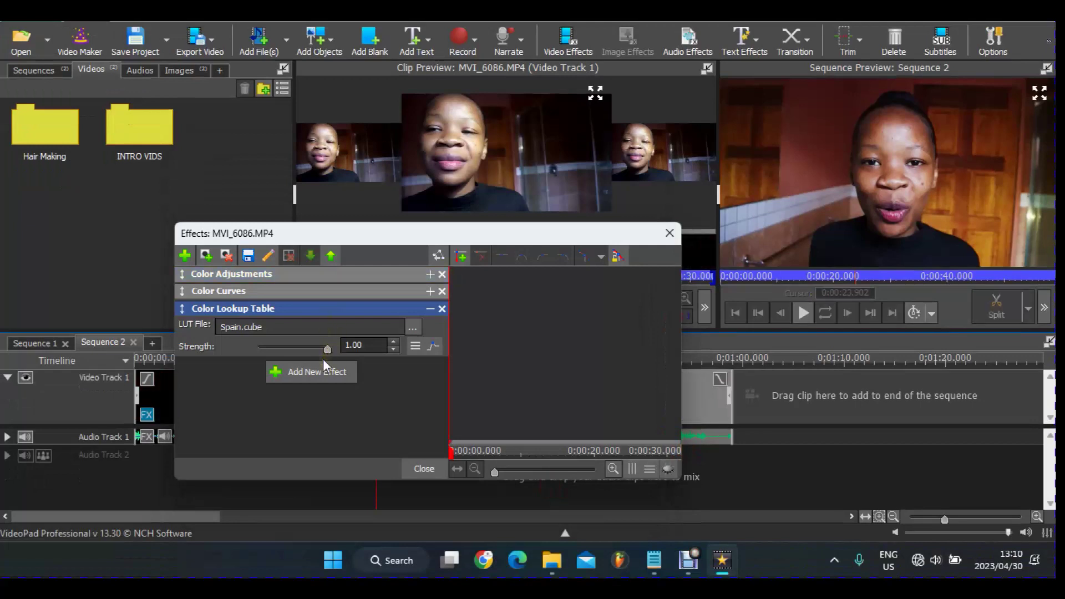
Lower the strength of the second clip's Color Lookup Table to 0.33 and close its effects.
left_click_drag(328, 349, 328, 352)
mouse_move(319, 349)
left_mouse_down()
mouse_move(309, 349)
mouse_move(320, 352)
left_mouse_up()
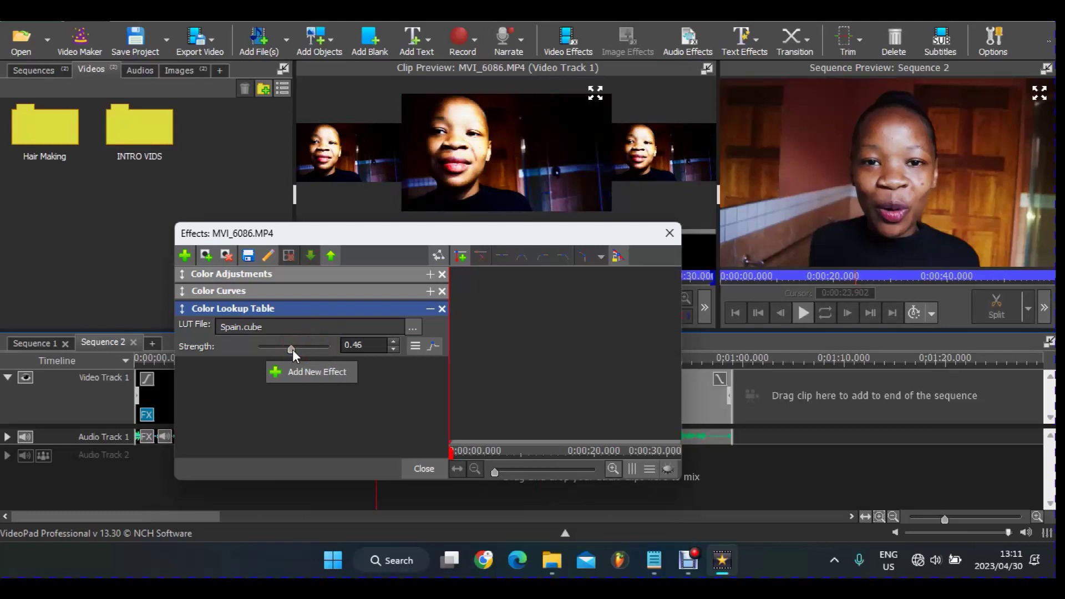
left_click(284, 348)
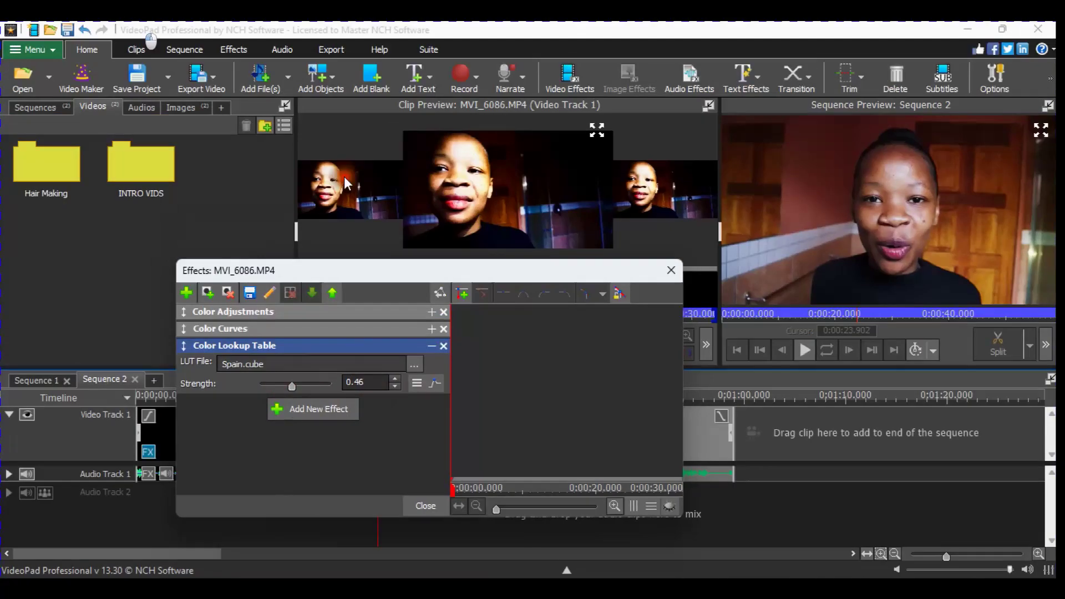
left_click_drag(304, 383, 295, 389)
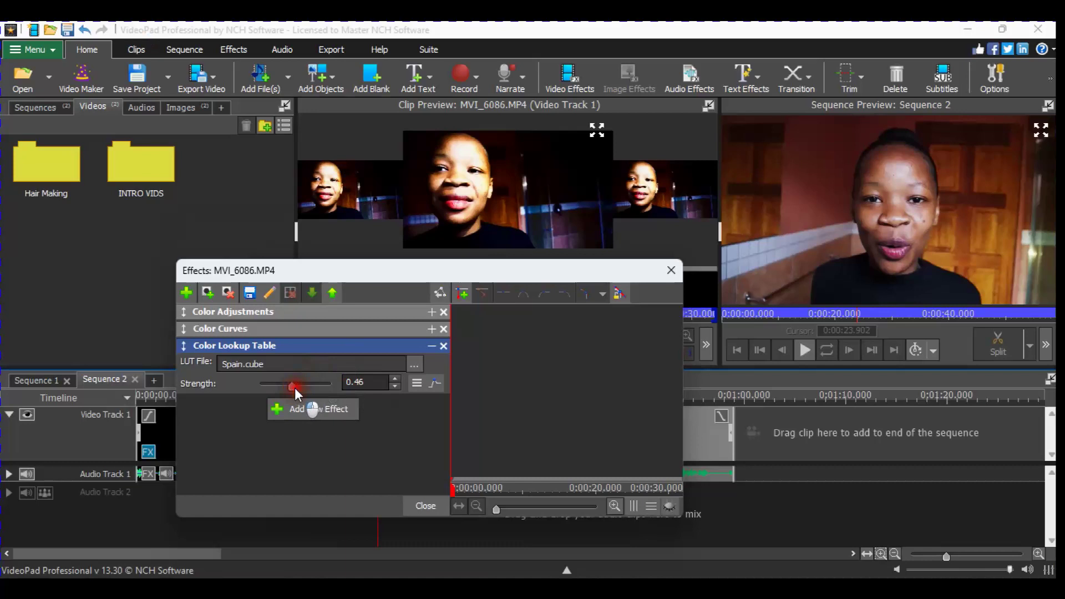
left_click_drag(294, 388, 296, 375)
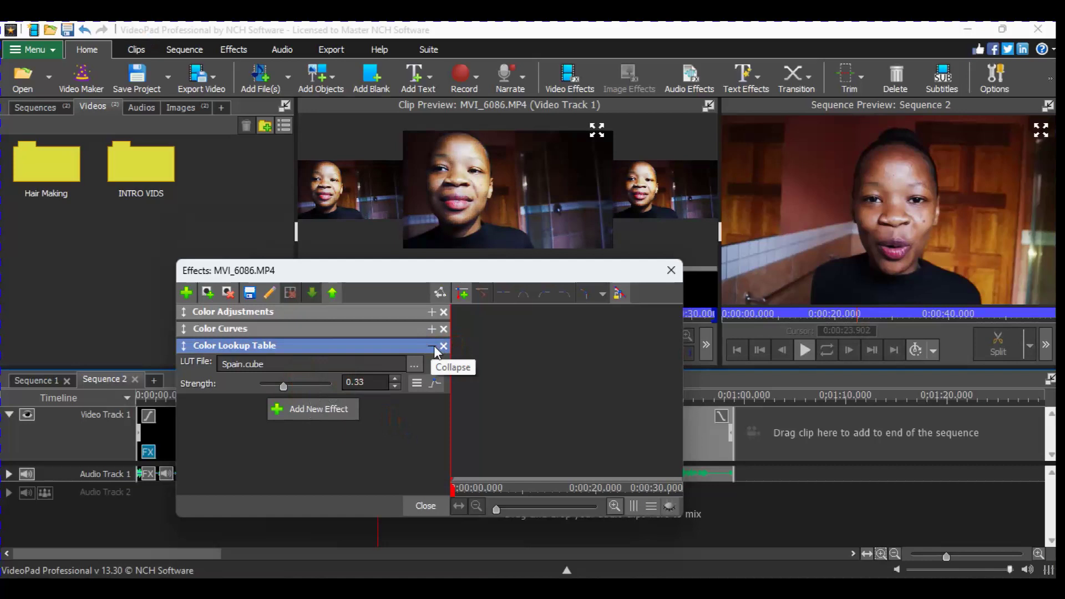
left_click(434, 346)
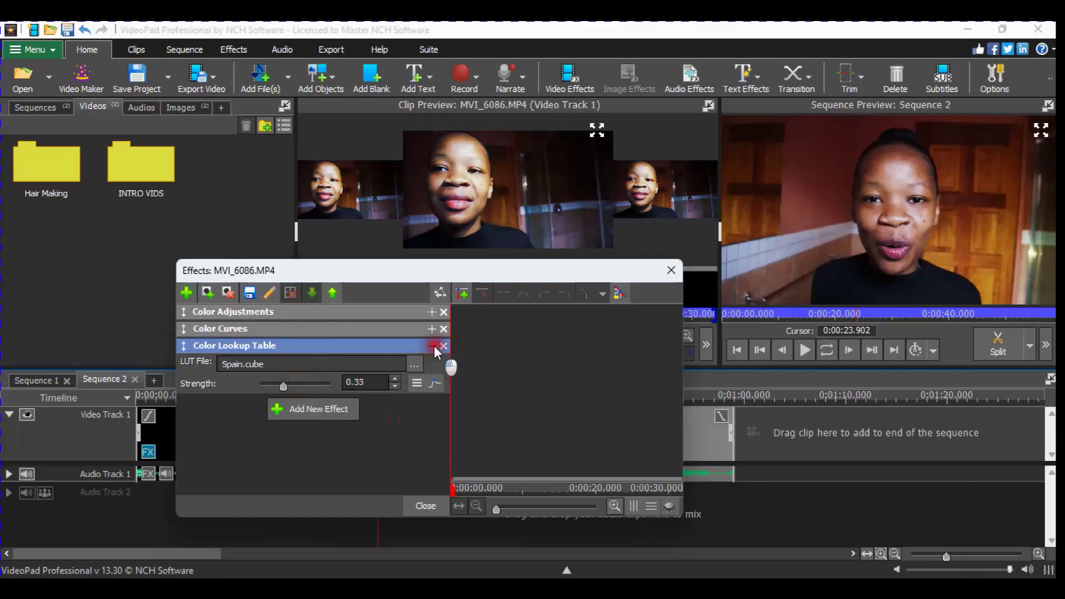
left_click(672, 274)
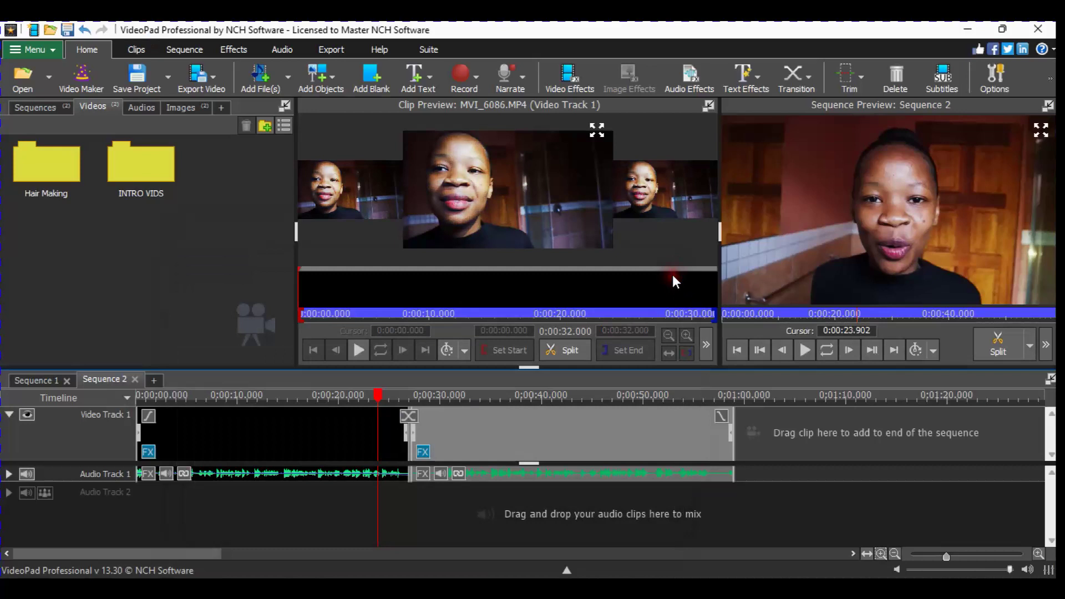
Compare the grading of both clips in the sequence preview, at about 24.5 s in the first and 30 s in the second.
left_click(438, 396)
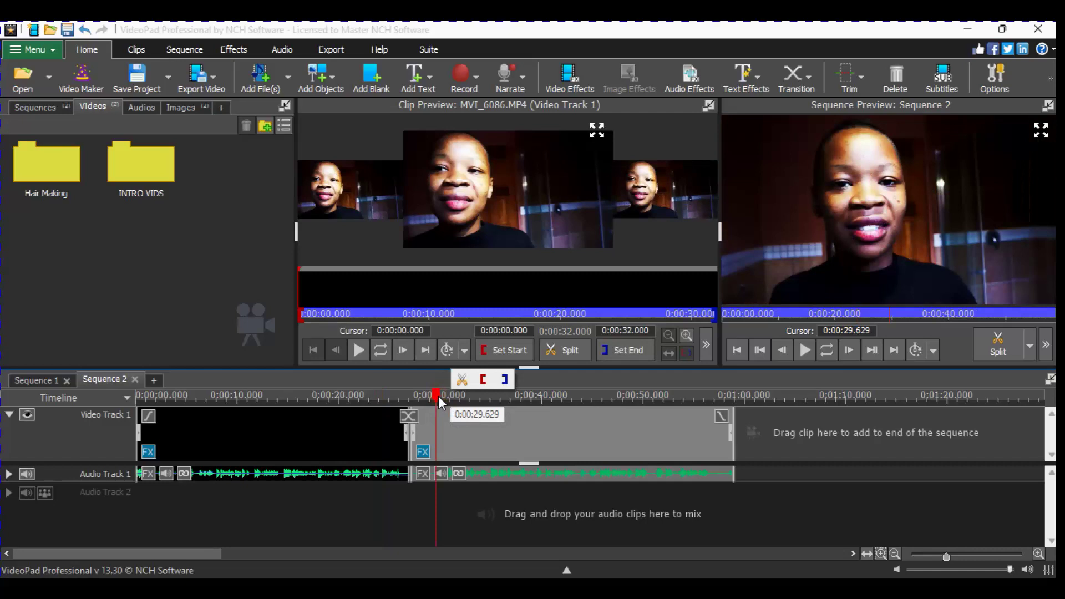
left_click(386, 396)
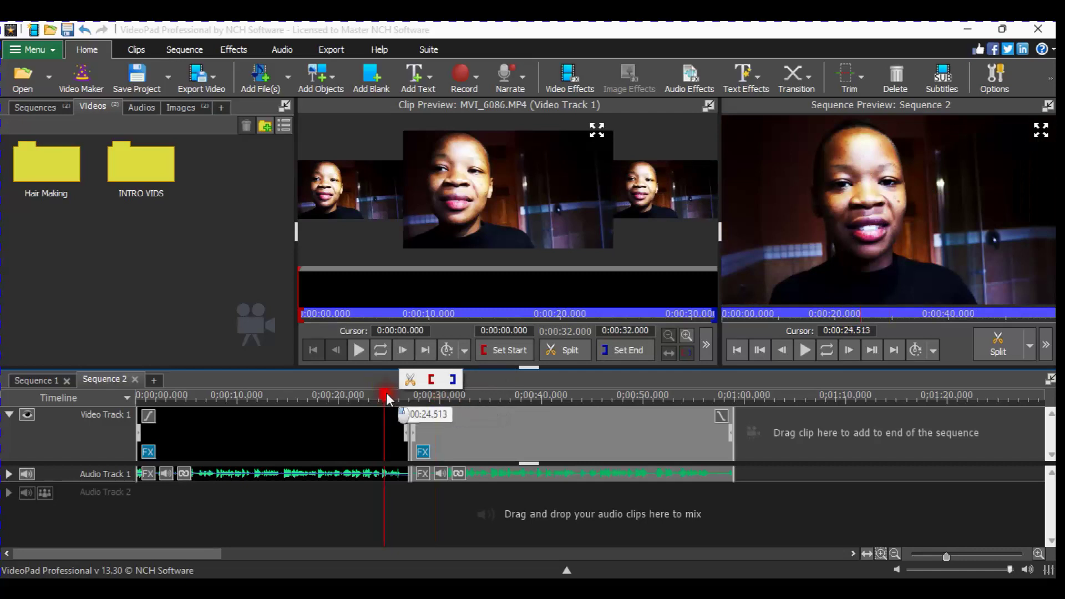
left_click(445, 409)
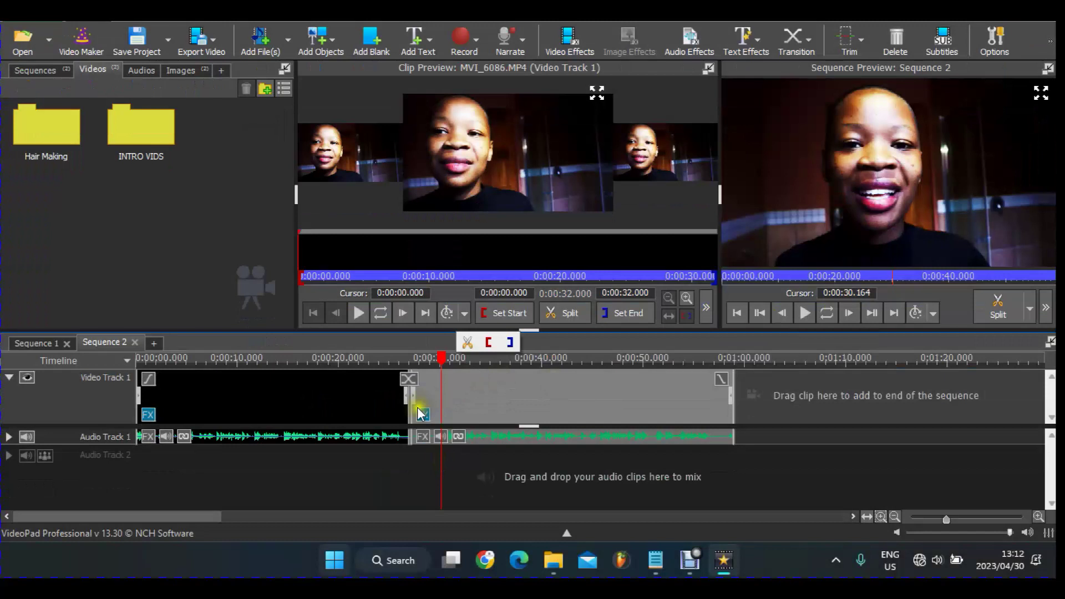
Reopen the second clip's effects and set the Color Adjustments contrast to 8.00.
left_click(425, 420)
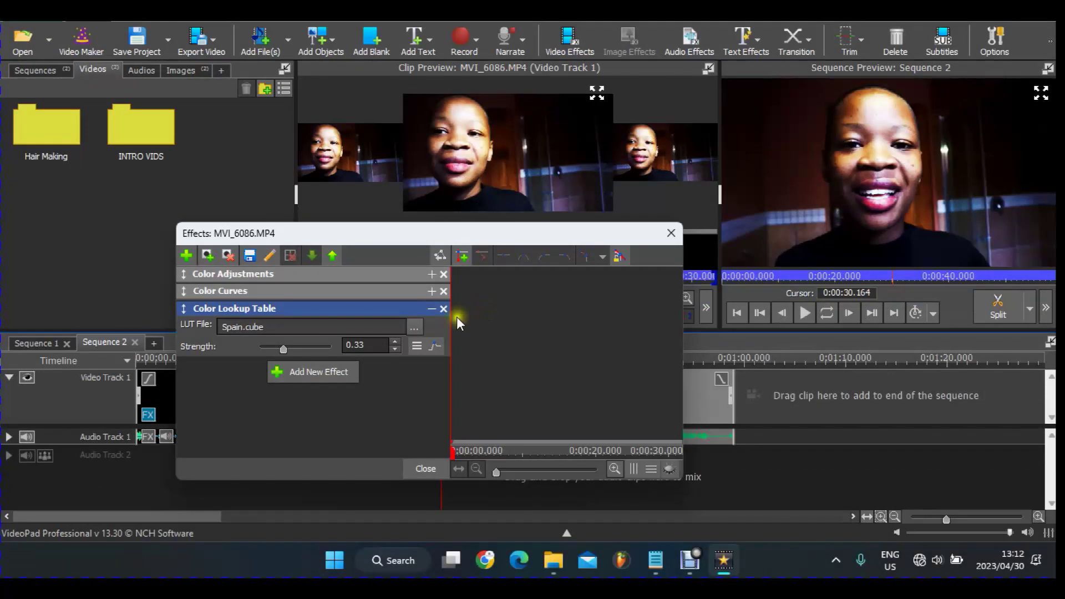
left_click(432, 289)
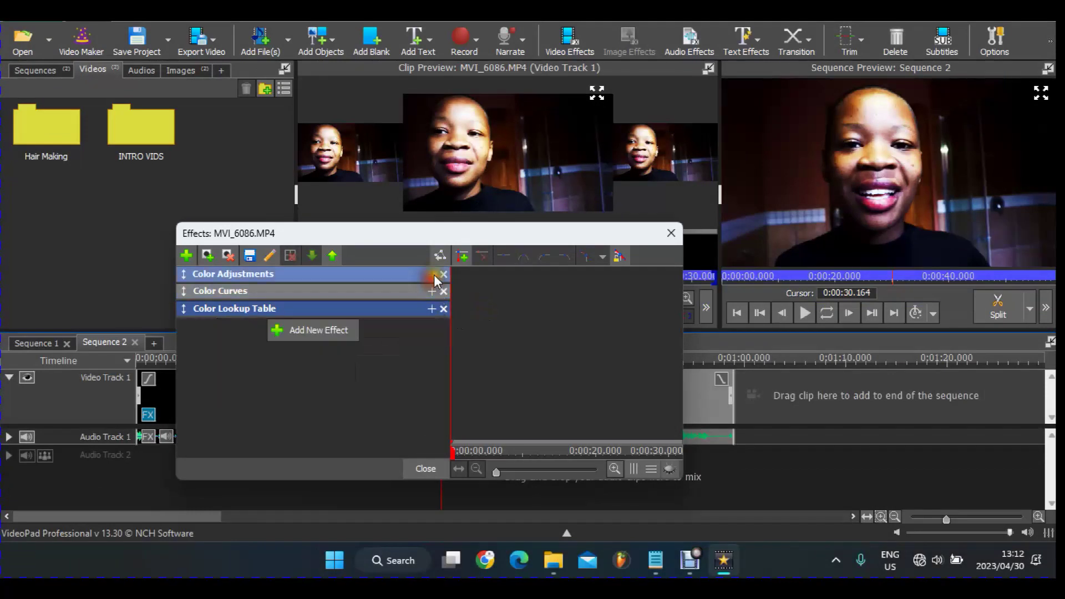
left_click(432, 275)
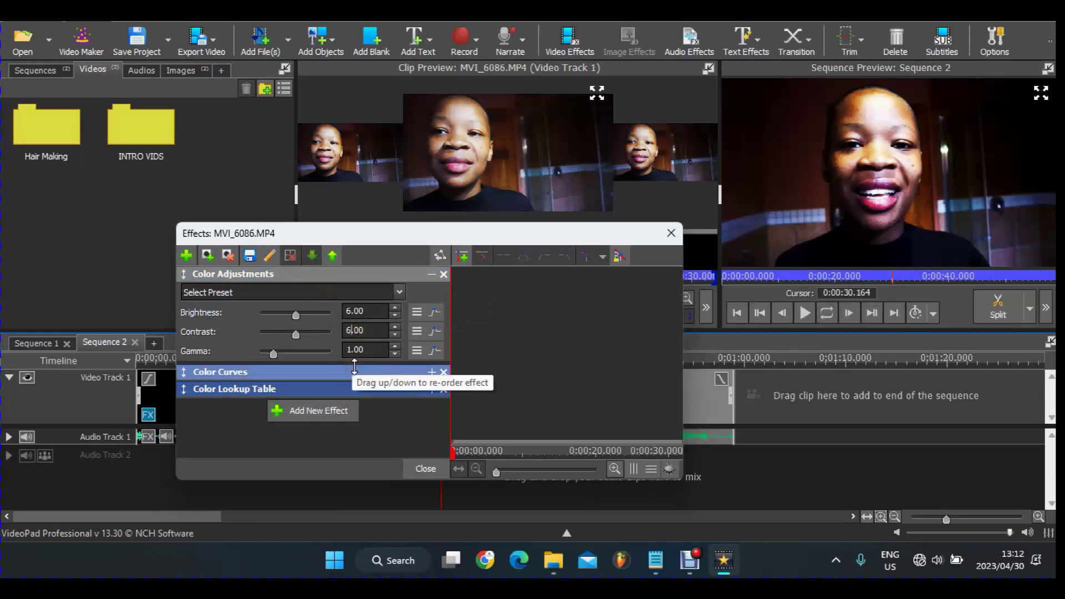
key("BackSpace")
type("8")
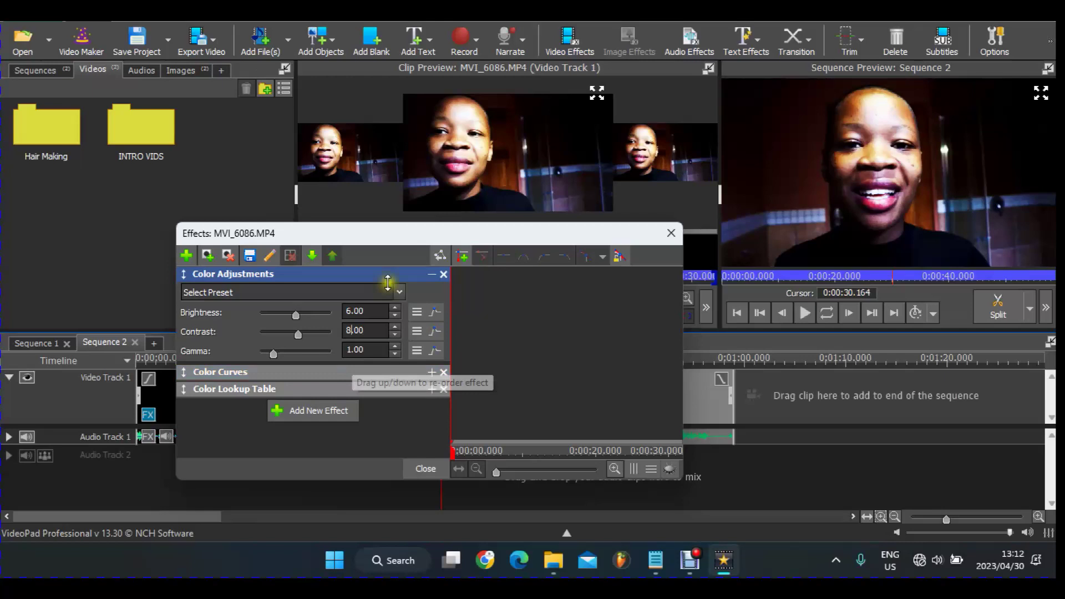
left_click(437, 275)
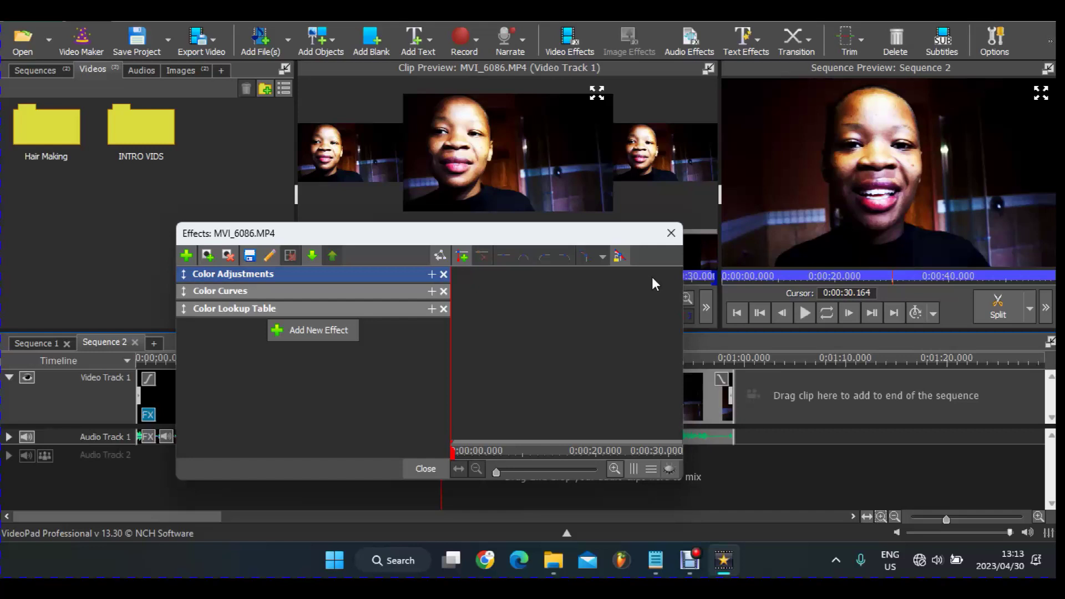
Delete Color Curves from the second clip, set its Color Adjustments contrast to 6.50 and close its effects.
left_click(446, 291)
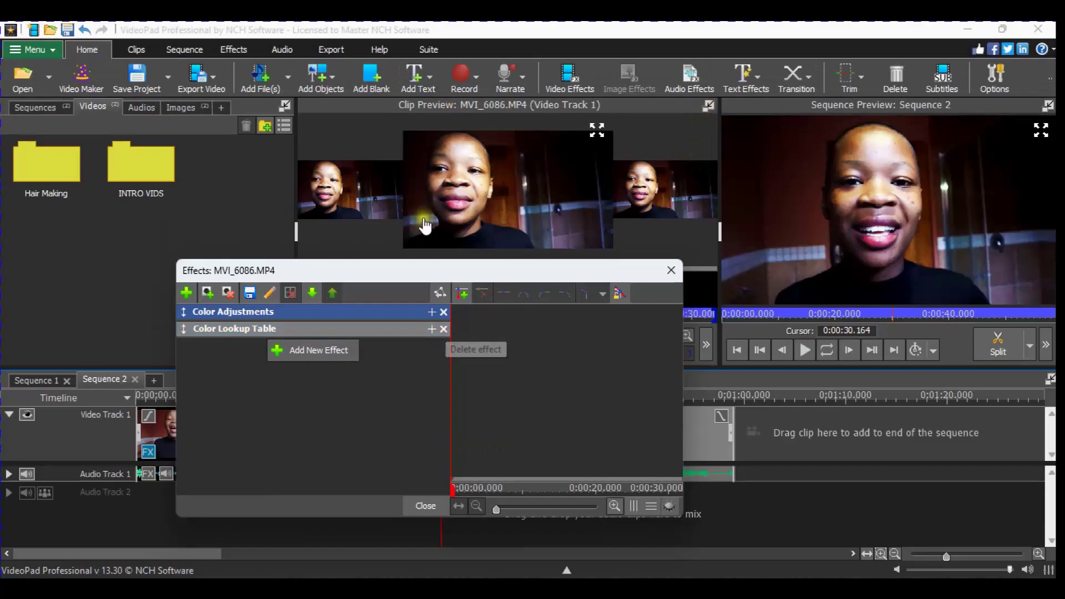
left_click(433, 312)
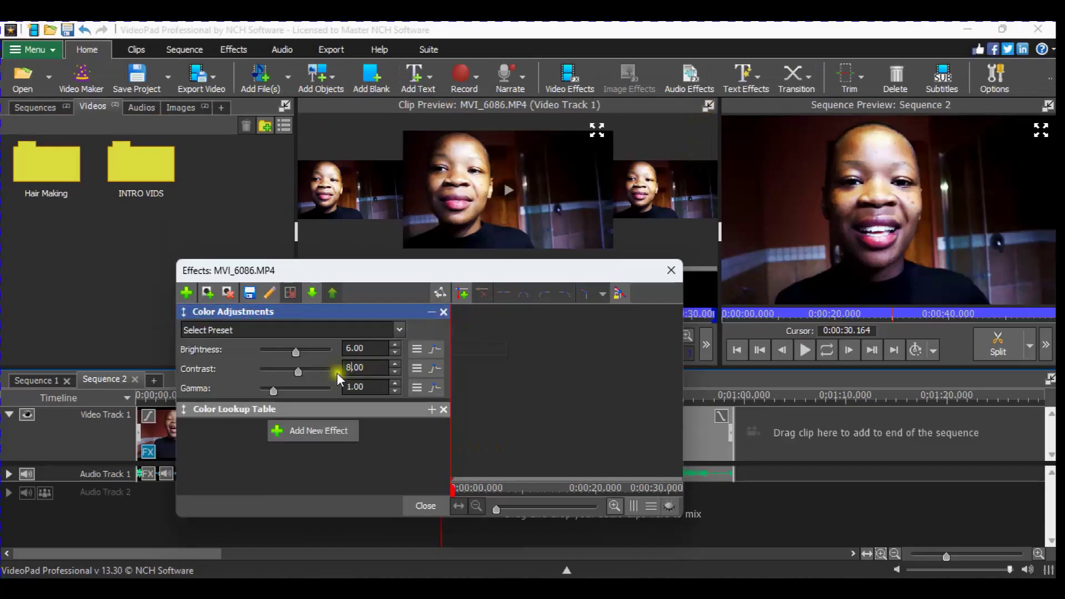
left_click(357, 367)
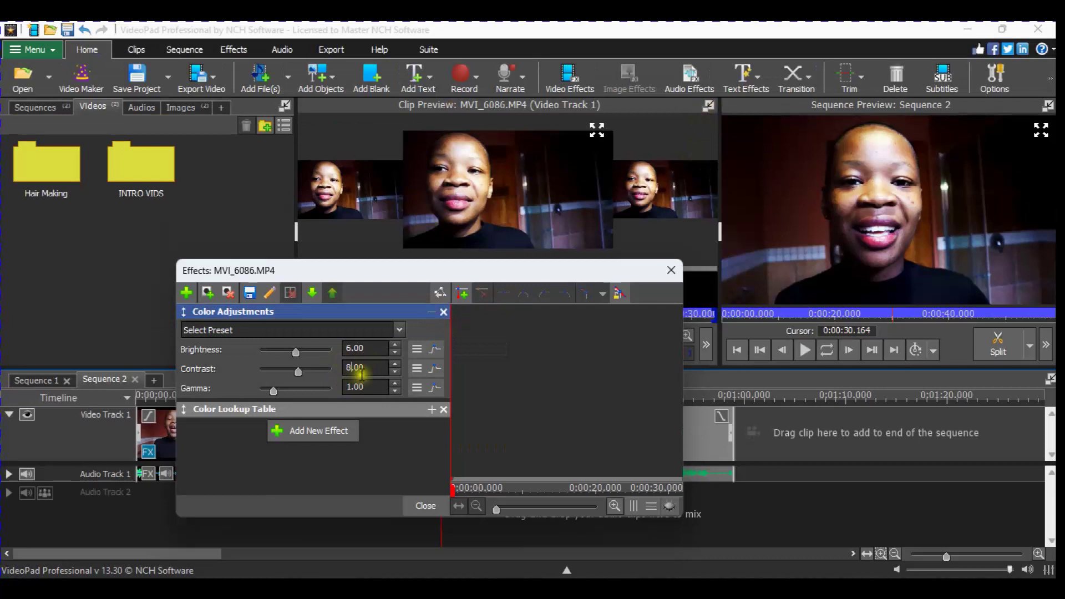
key("BackSpace")
type("5")
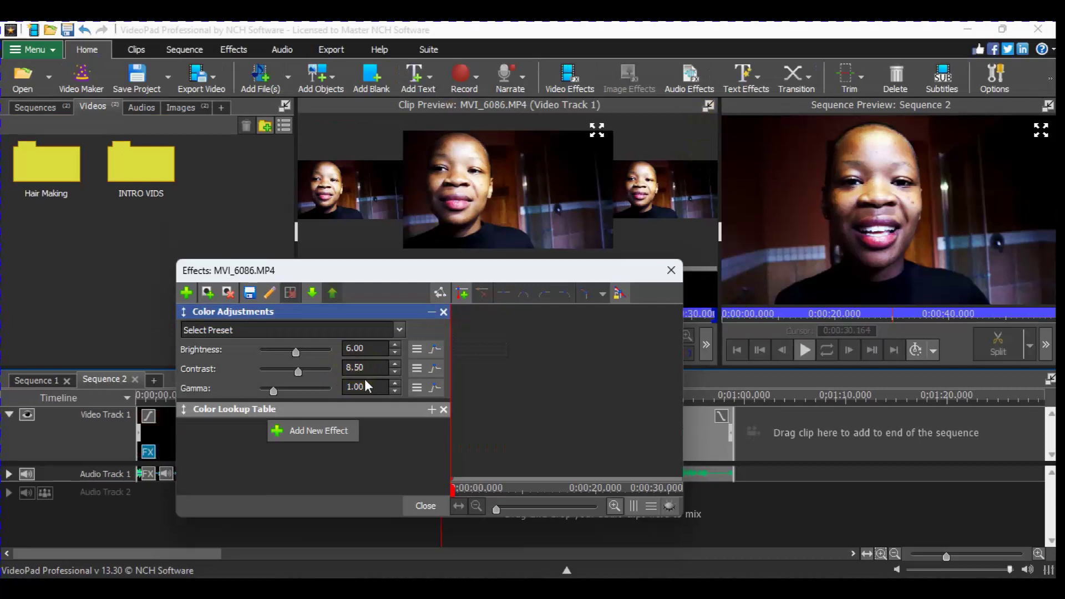
key("Down")
key("Down")
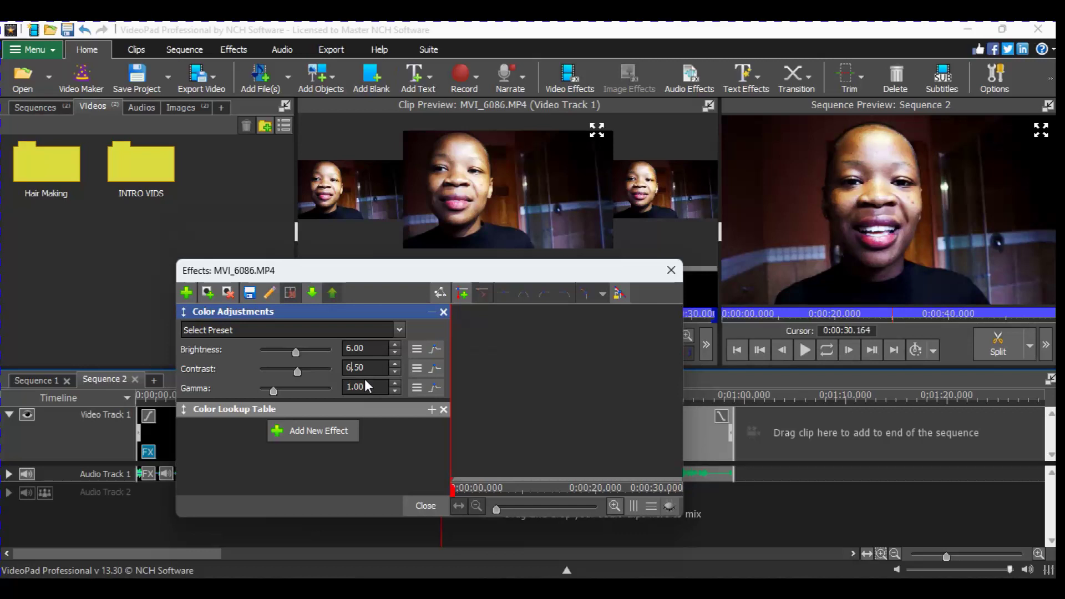
left_click(675, 274)
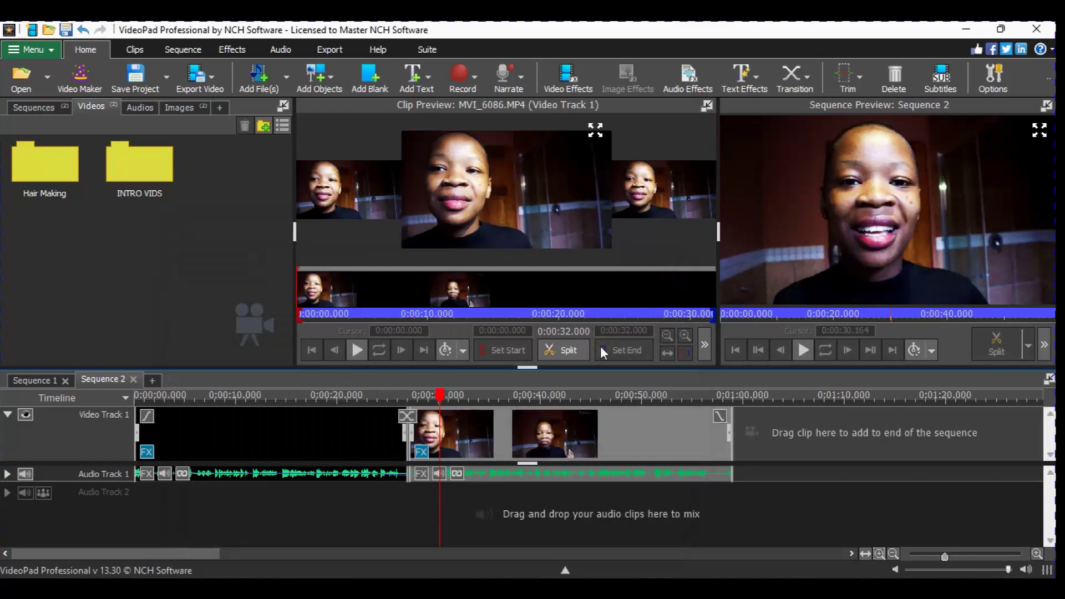
Check the first clip at about 24.9 s against the second at about 39.6 s in the sequence preview.
left_click(388, 400)
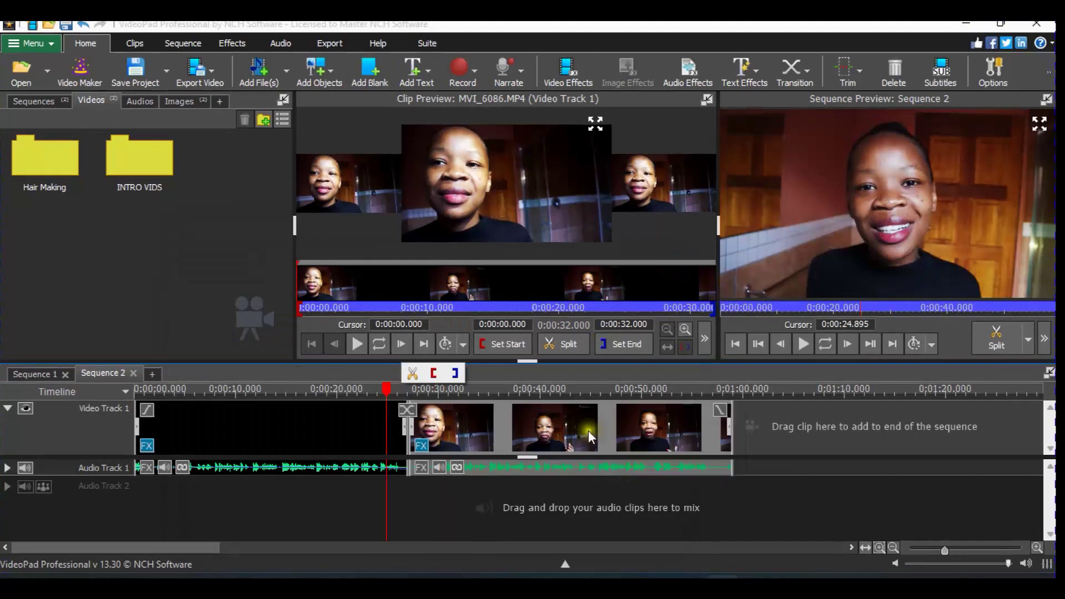
left_click(538, 390)
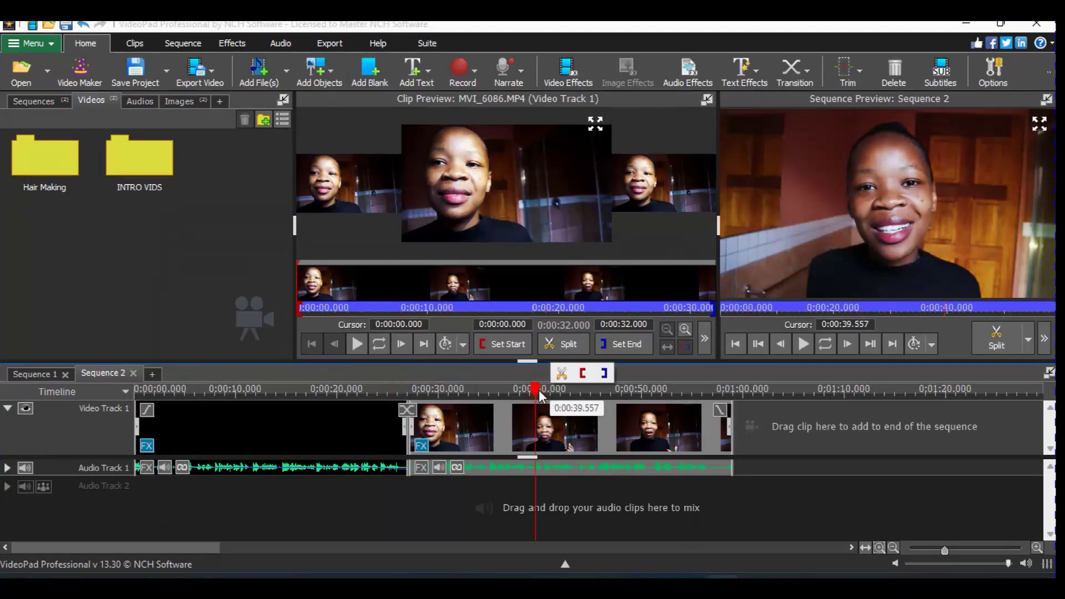